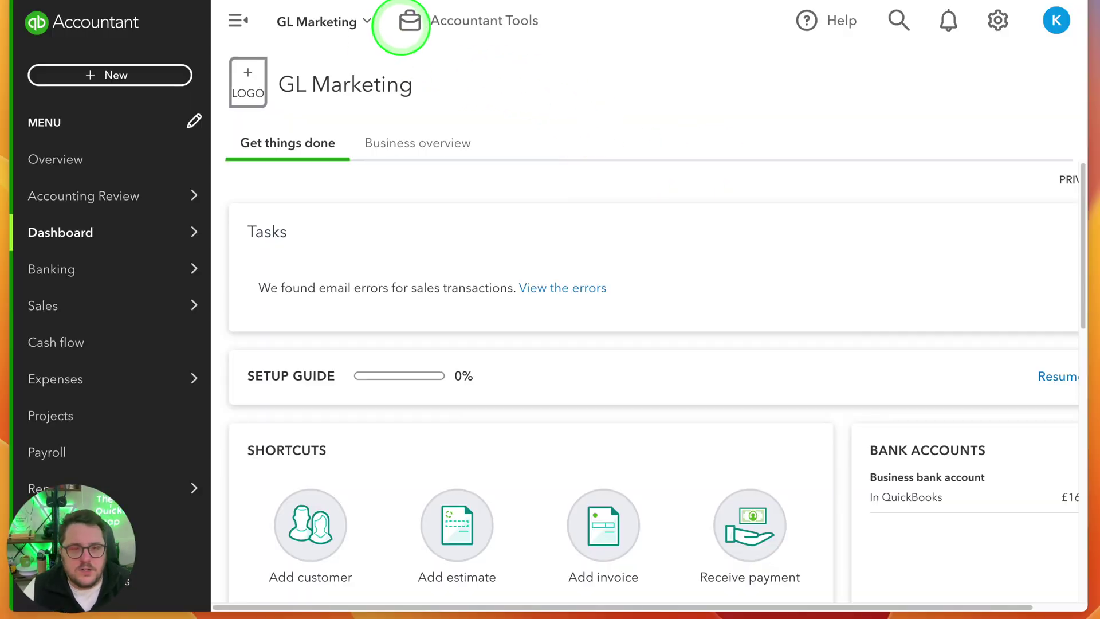
# Open GL Marketing's 2022 workpapers from Accountant Tools at the Annual accounts tab
pyautogui.click(407, 23)
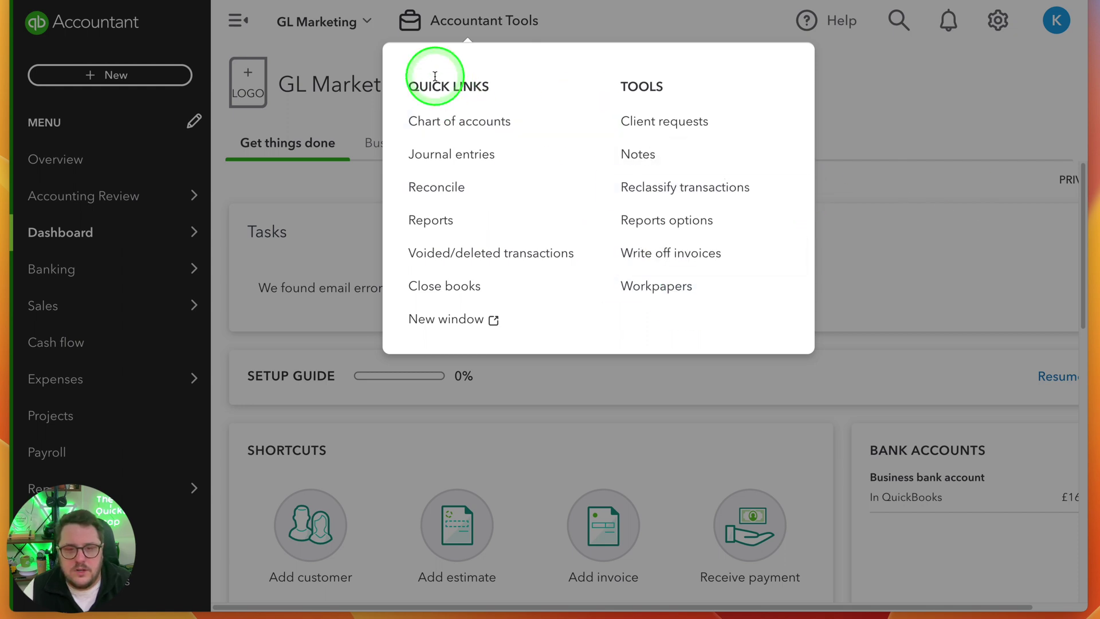
pyautogui.click(657, 289)
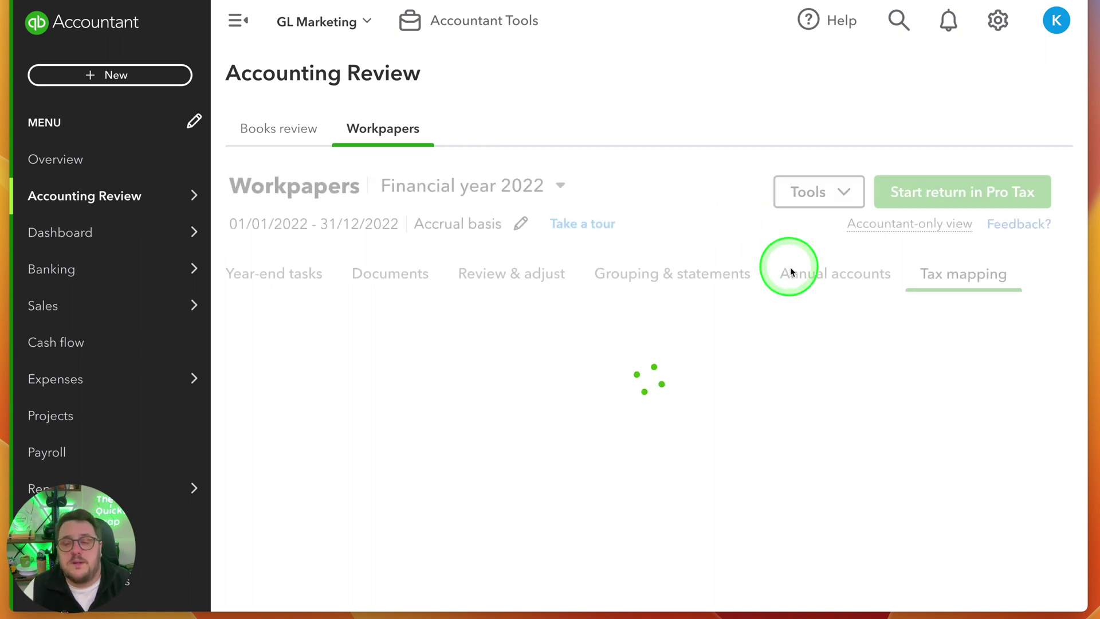
pyautogui.click(828, 278)
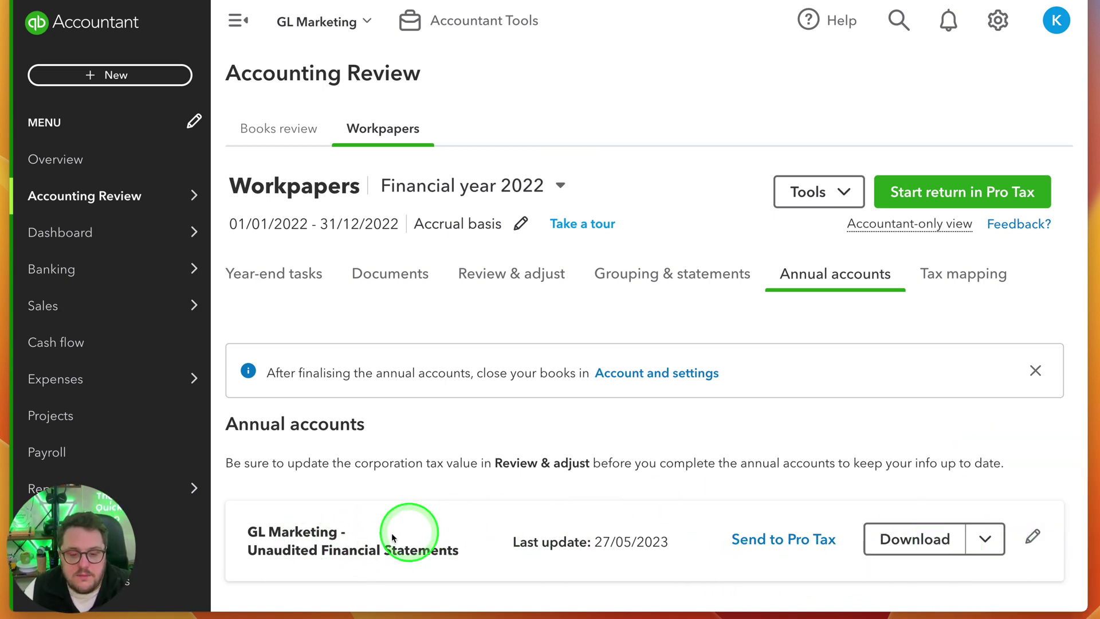
# Clear Director name 2 in the annual accounts Director(s) page and save, leaving one director
pyautogui.click(1033, 539)
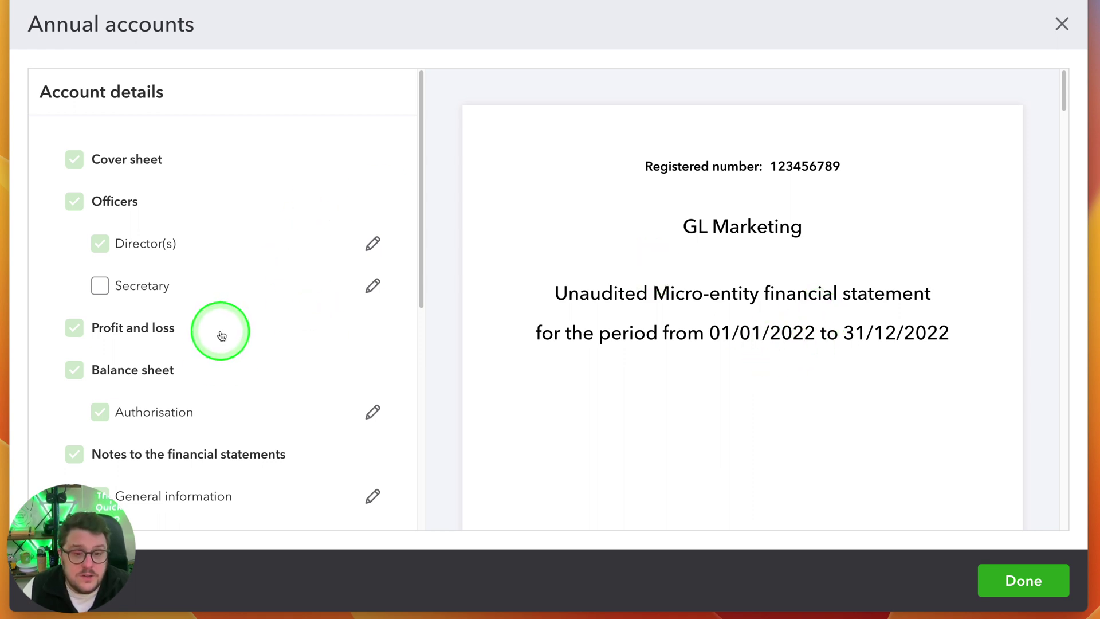
pyautogui.scroll(-10, 772, 343)
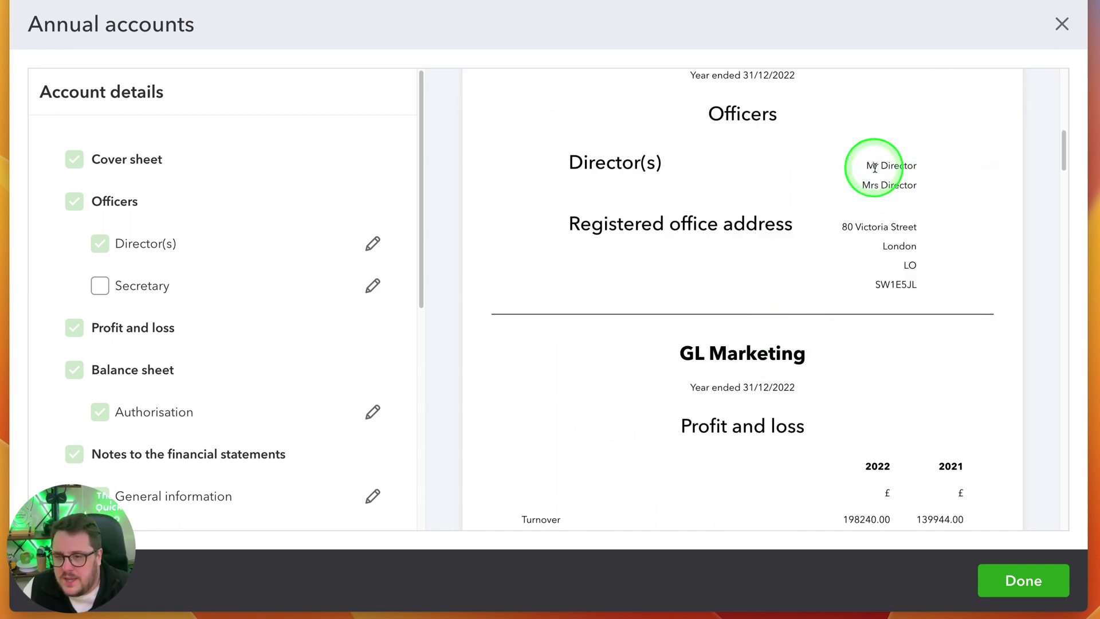
pyautogui.click(369, 245)
pyautogui.click(266, 359)
pyautogui.click(869, 163)
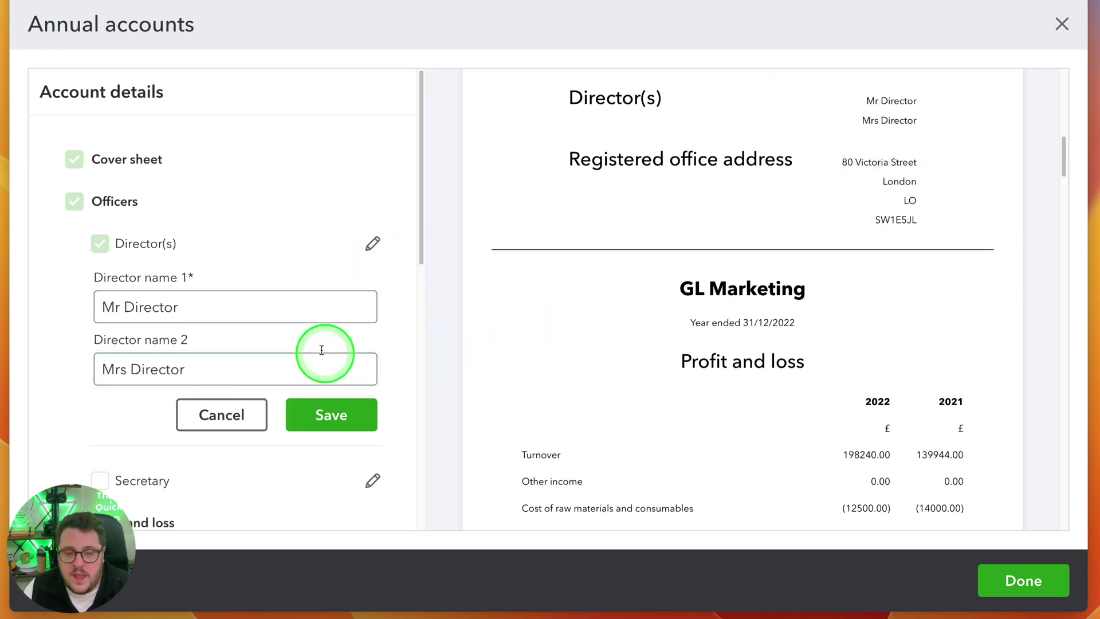
pyautogui.click(333, 413)
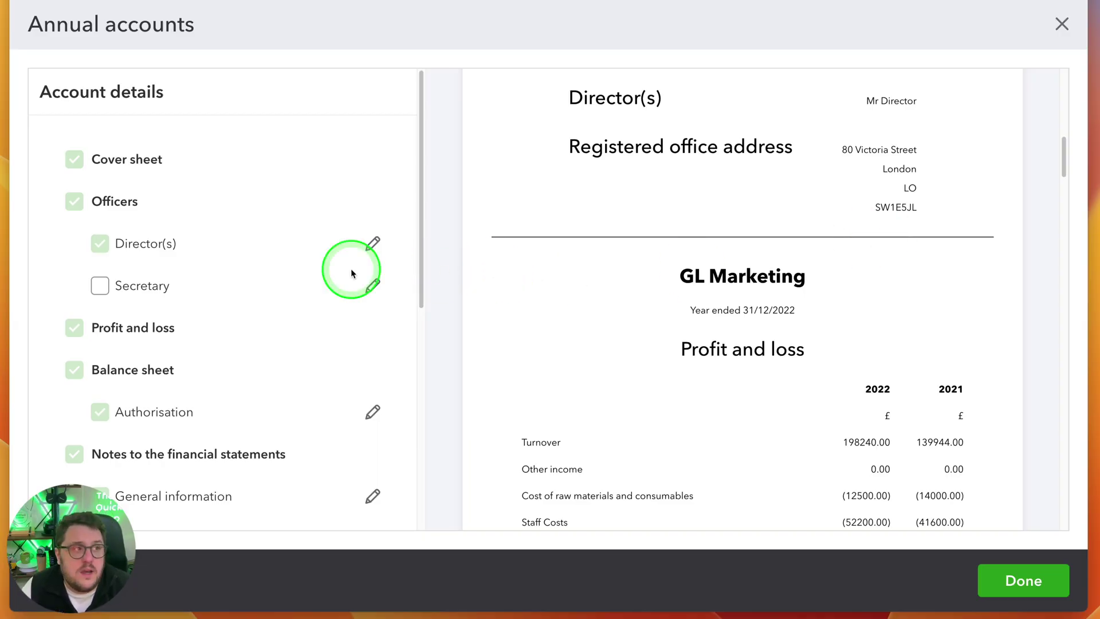
# Correct the principal activities note to read 'Marketing Activities' with a capital A and save
pyautogui.scroll(-5, 311, 300)
pyautogui.scroll(-8, 824, 315)
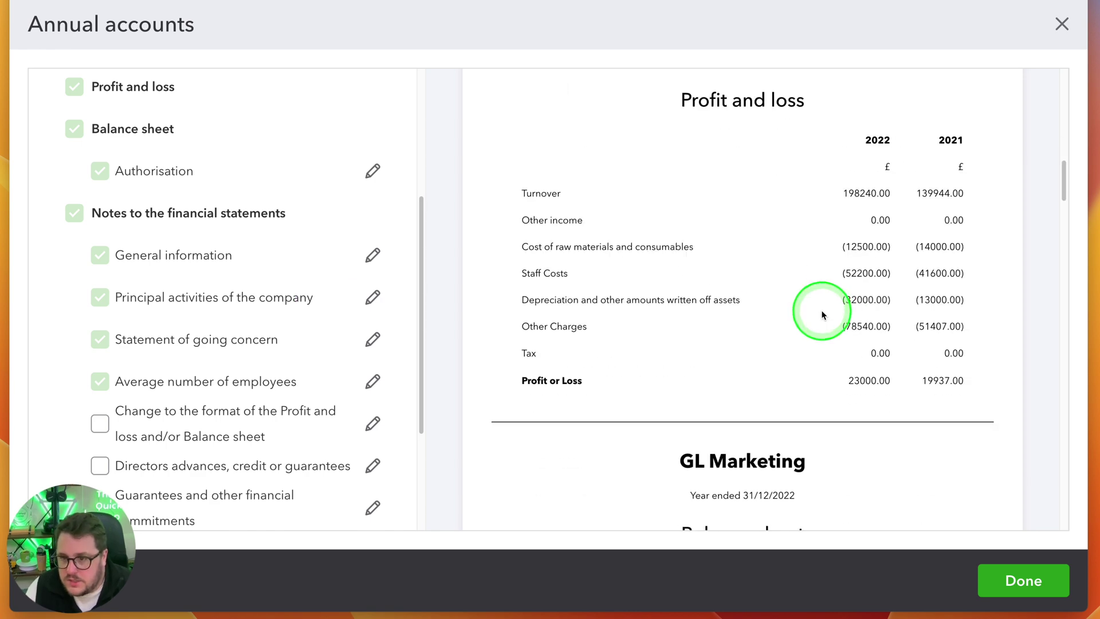
pyautogui.scroll(-10, 821, 315)
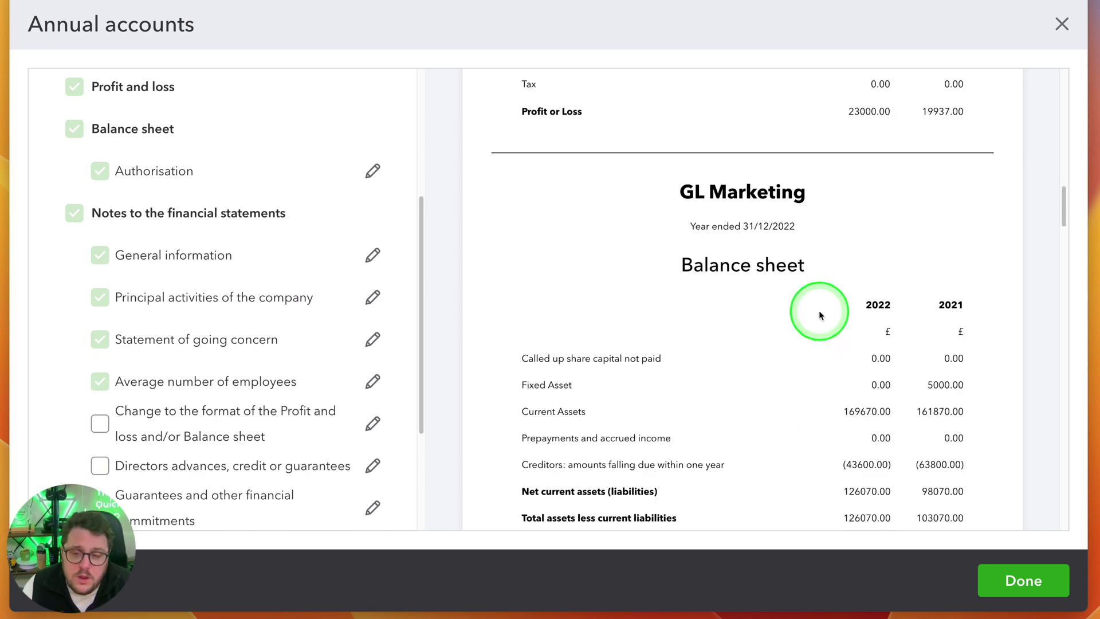
pyautogui.scroll(-1, 819, 314)
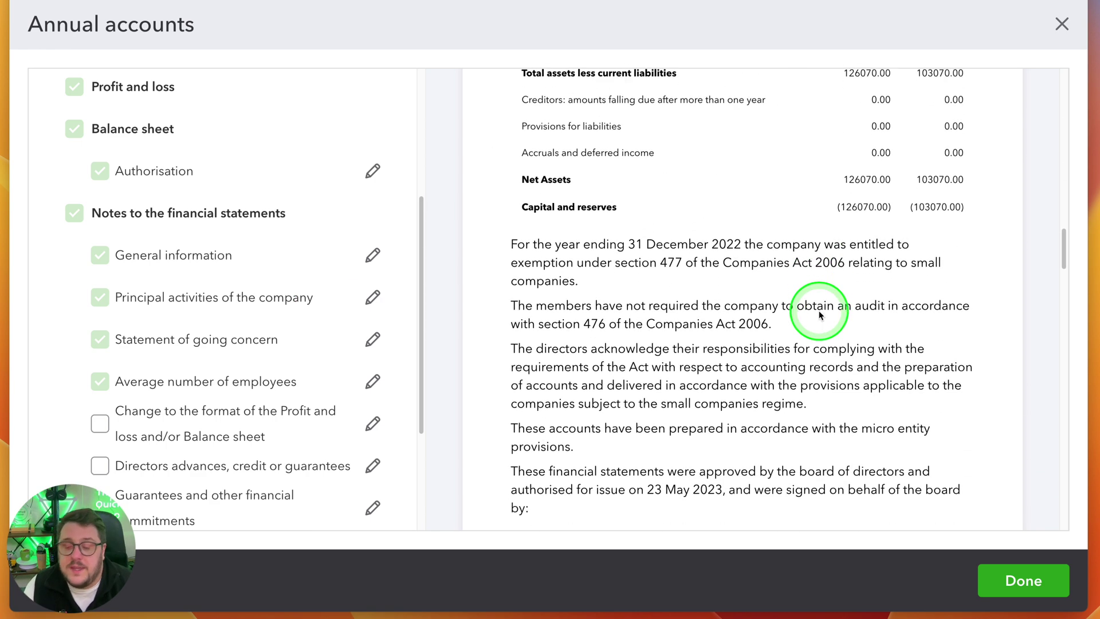
pyautogui.scroll(-10, 799, 309)
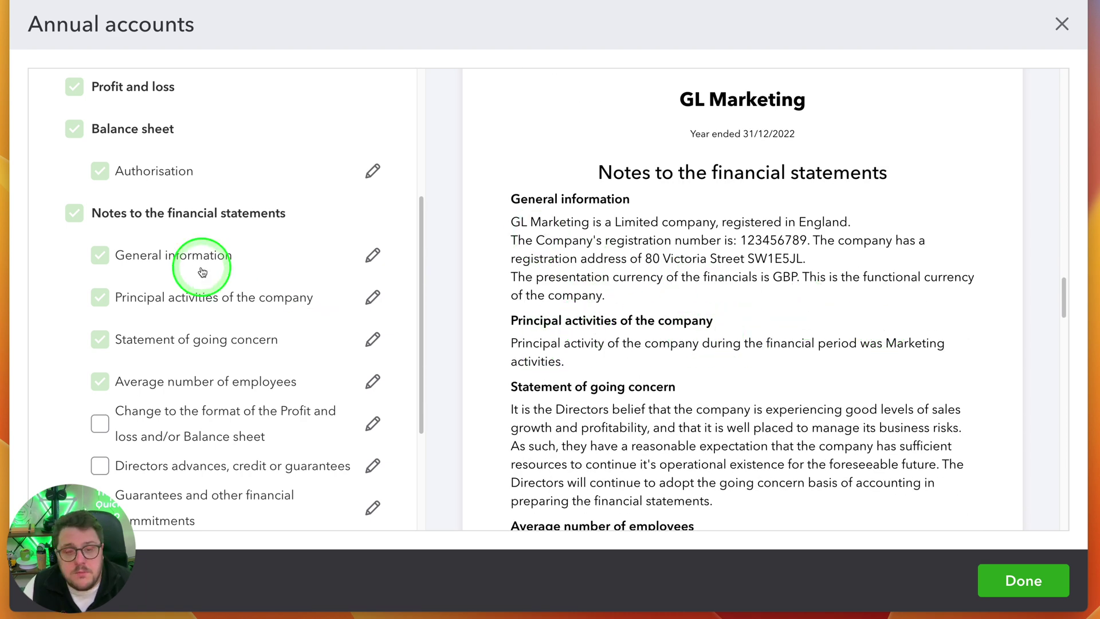
pyautogui.scroll(-1, 207, 272)
pyautogui.click(372, 281)
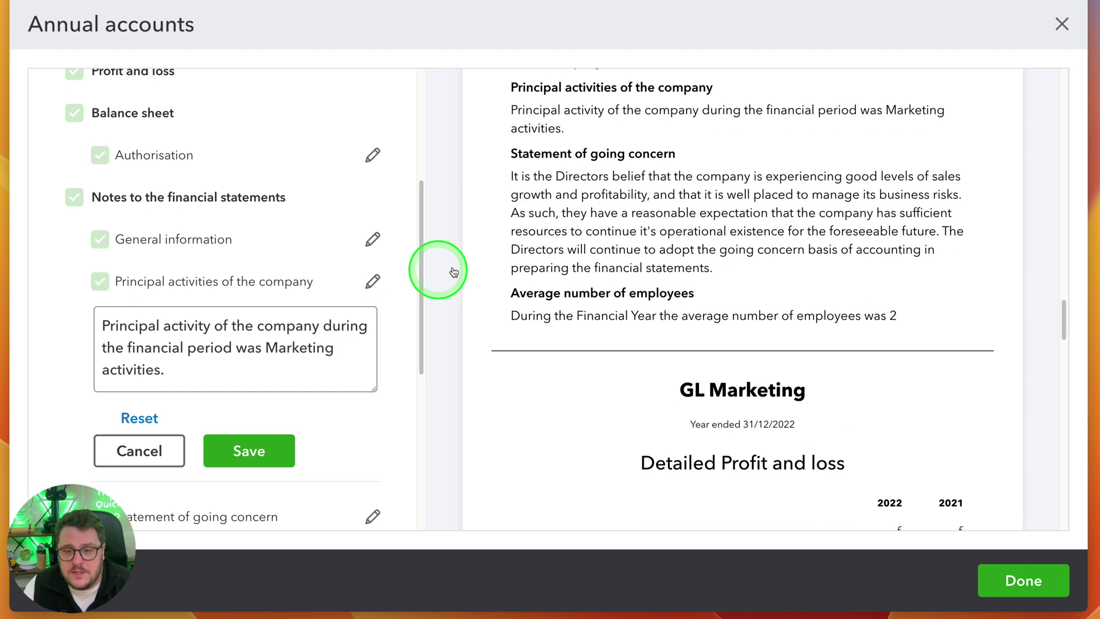
pyautogui.click(134, 382)
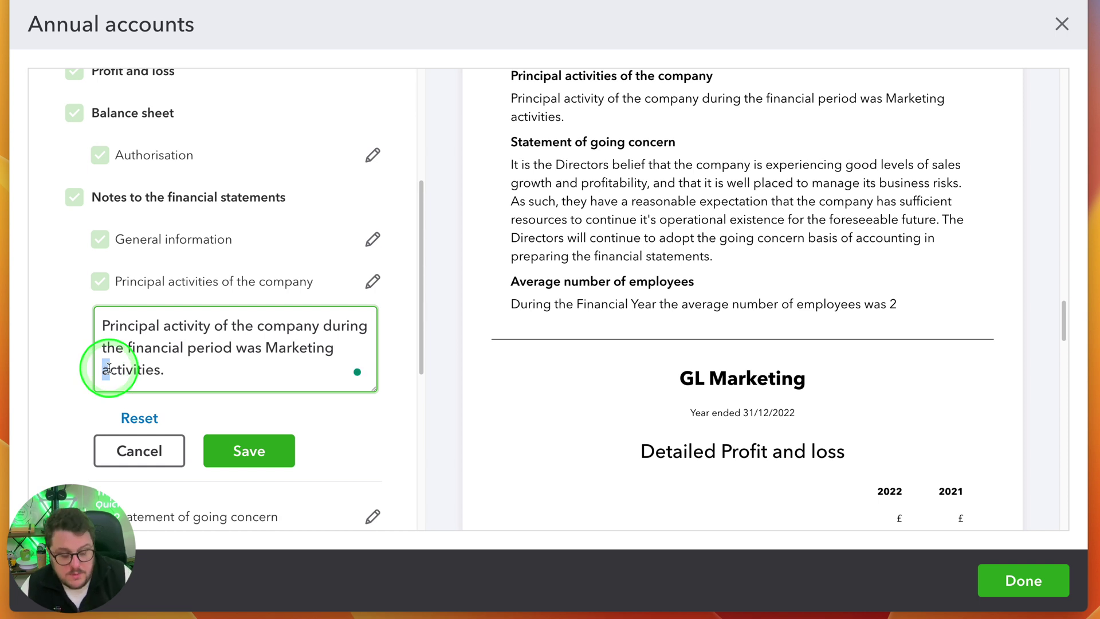
pyautogui.click(247, 458)
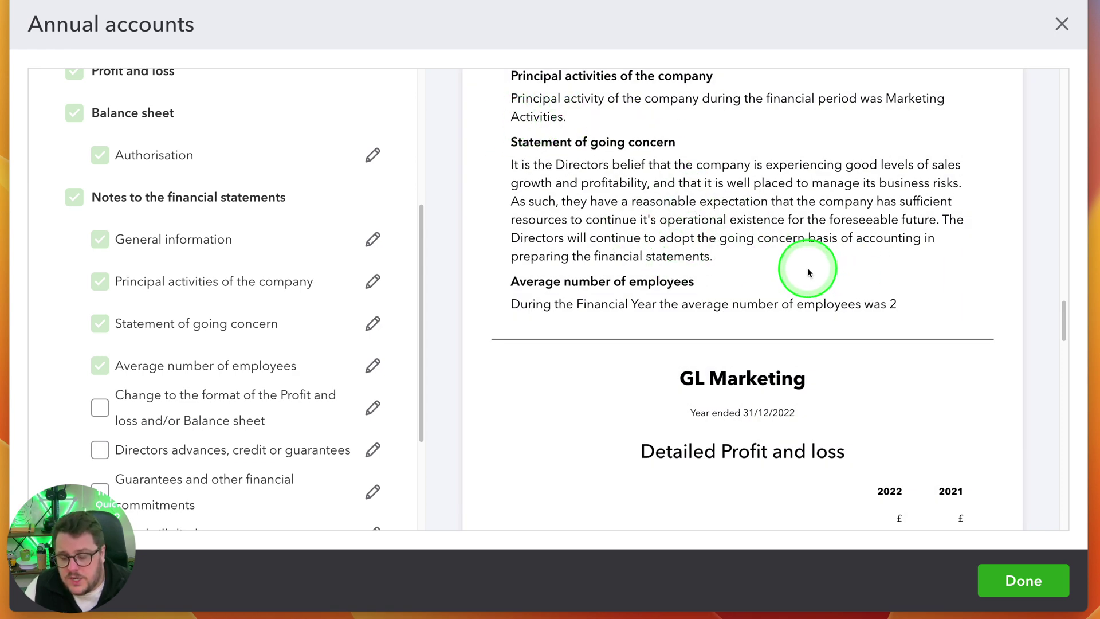
pyautogui.scroll(-4, 808, 272)
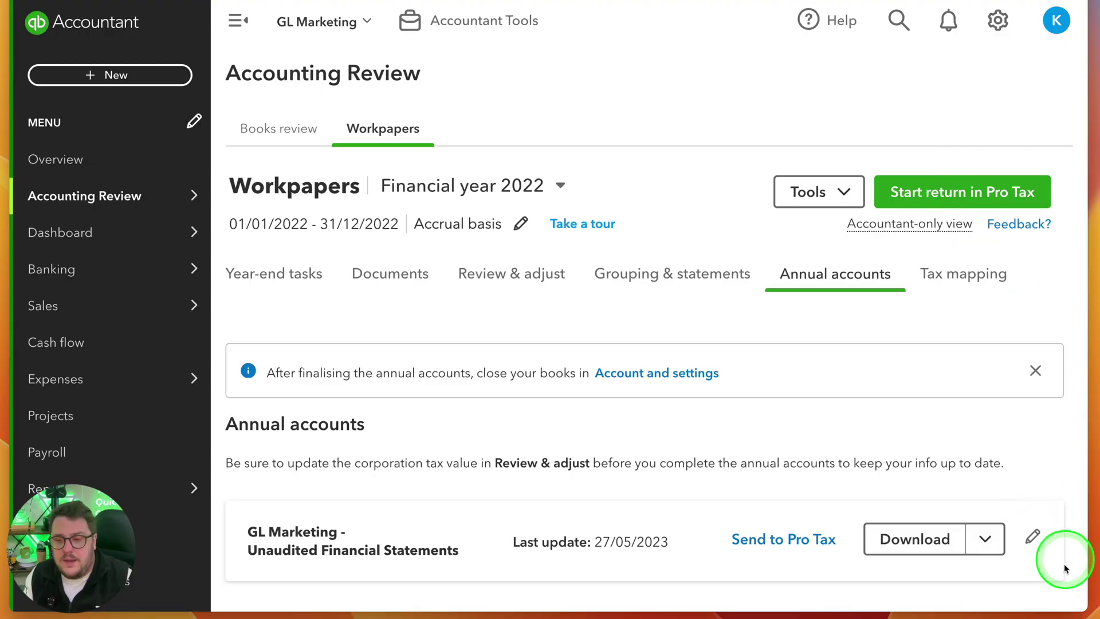
# Switch to Tax mapping and list all 16 unmapped accounts
pyautogui.click(1031, 537)
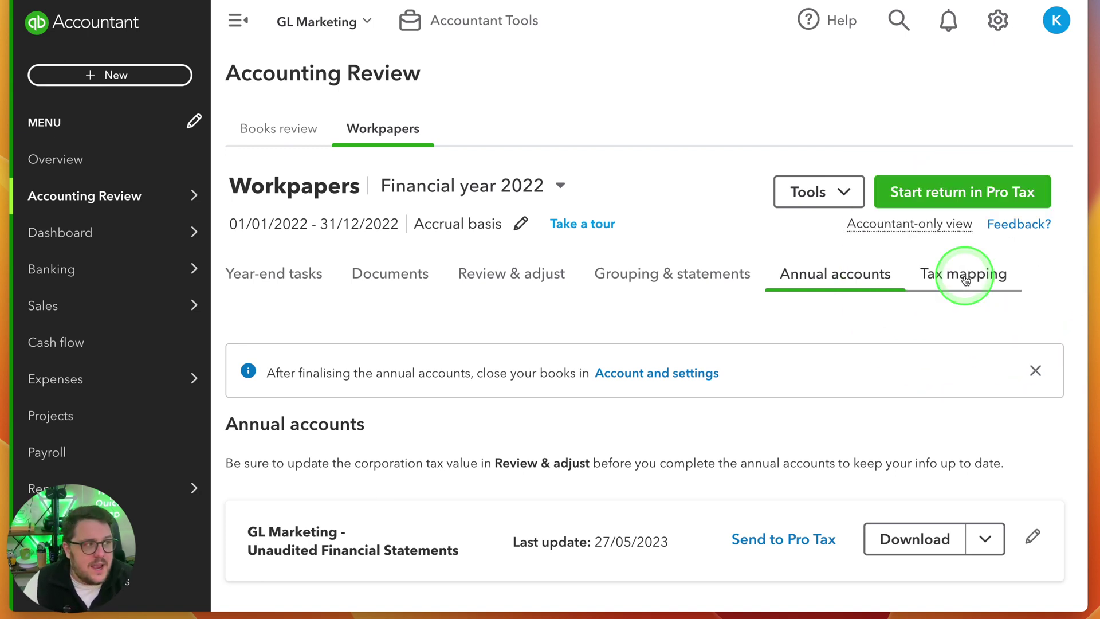
pyautogui.click(966, 280)
pyautogui.scroll(-5, 858, 346)
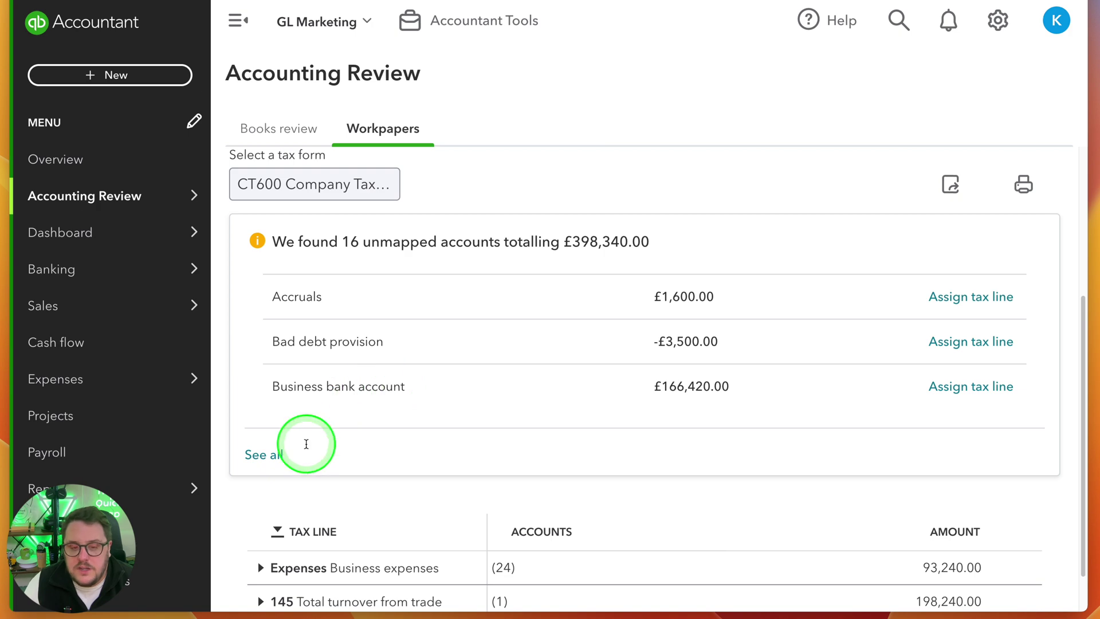
pyautogui.click(284, 455)
pyautogui.scroll(-10, 596, 344)
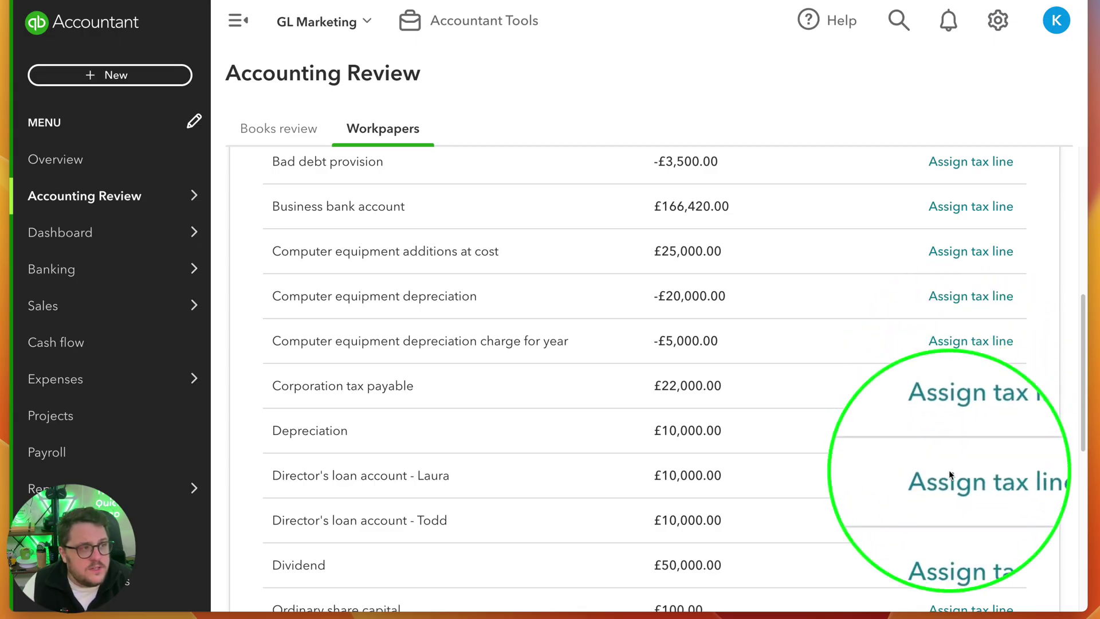
# Review the suggested tax lines for the depreciation charge without assigning one
pyautogui.click(971, 342)
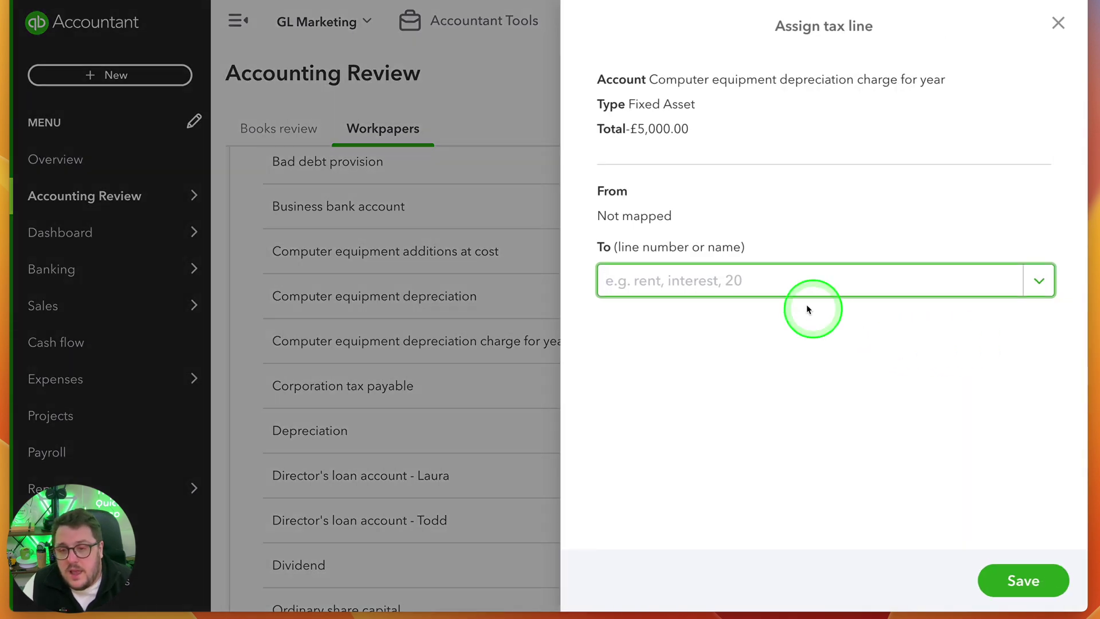
pyautogui.click(793, 289)
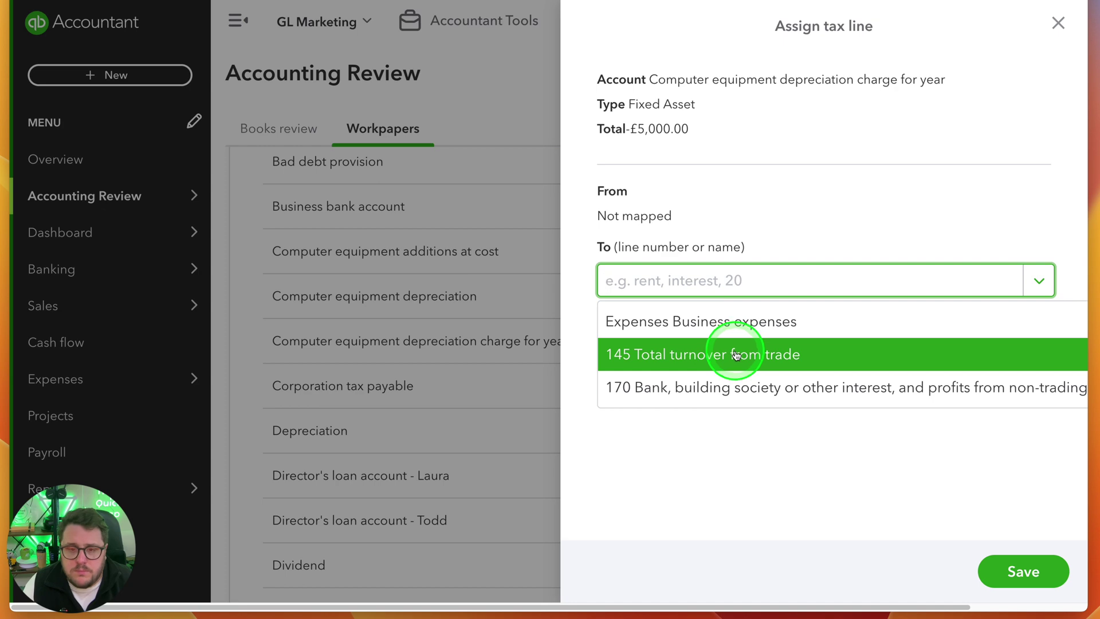
pyautogui.click(1058, 23)
pyautogui.scroll(-5, 548, 383)
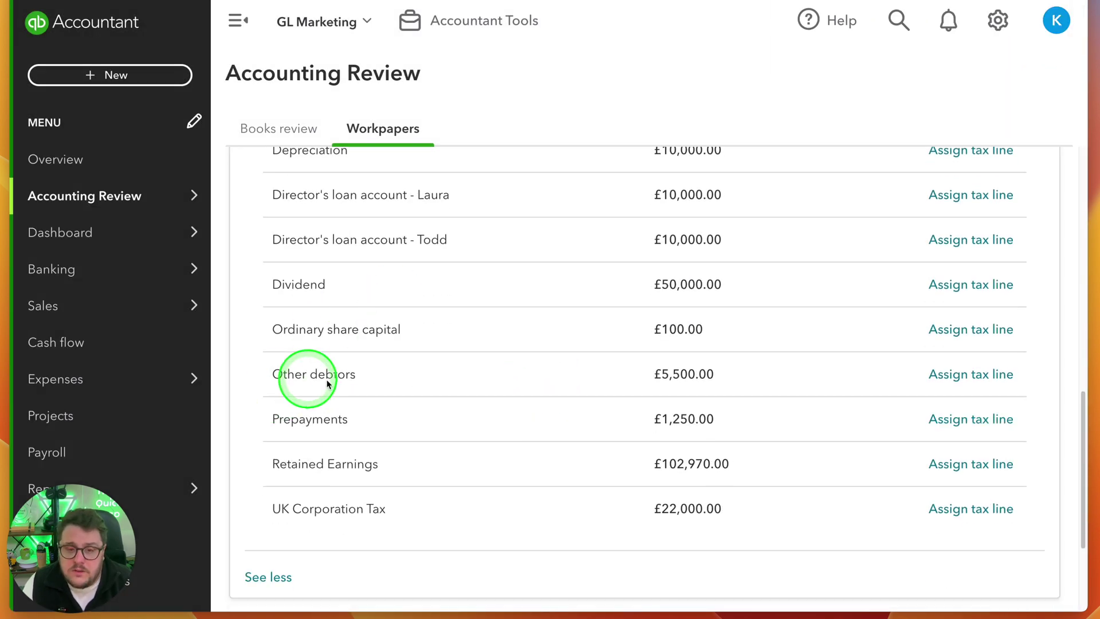
pyautogui.scroll(-3, 321, 389)
# Expand the Expenses and Total turnover from trade tax lines and preview Bank charges' tax line unchanged
pyautogui.click(262, 514)
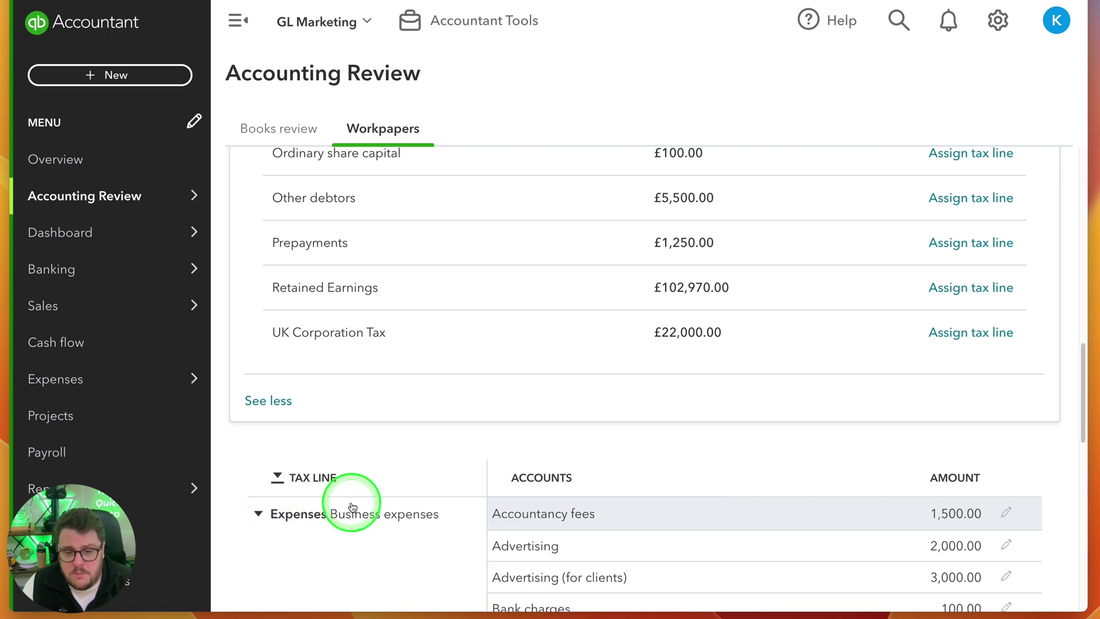
pyautogui.scroll(-15, 415, 493)
pyautogui.click(286, 545)
pyautogui.scroll(10, 832, 525)
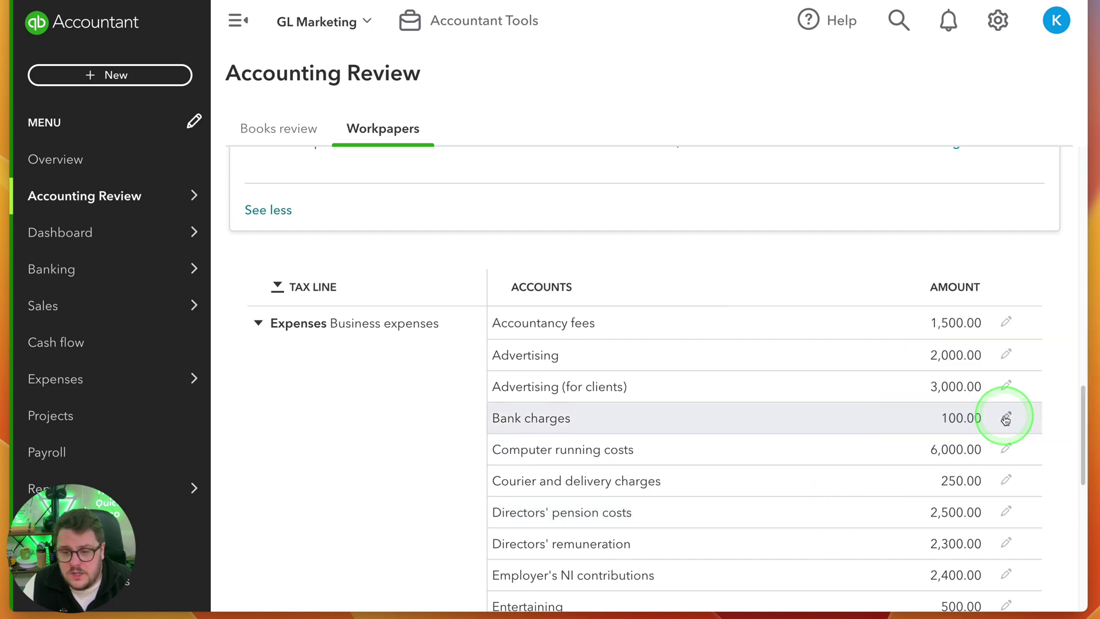
pyautogui.click(1004, 419)
pyautogui.click(1058, 23)
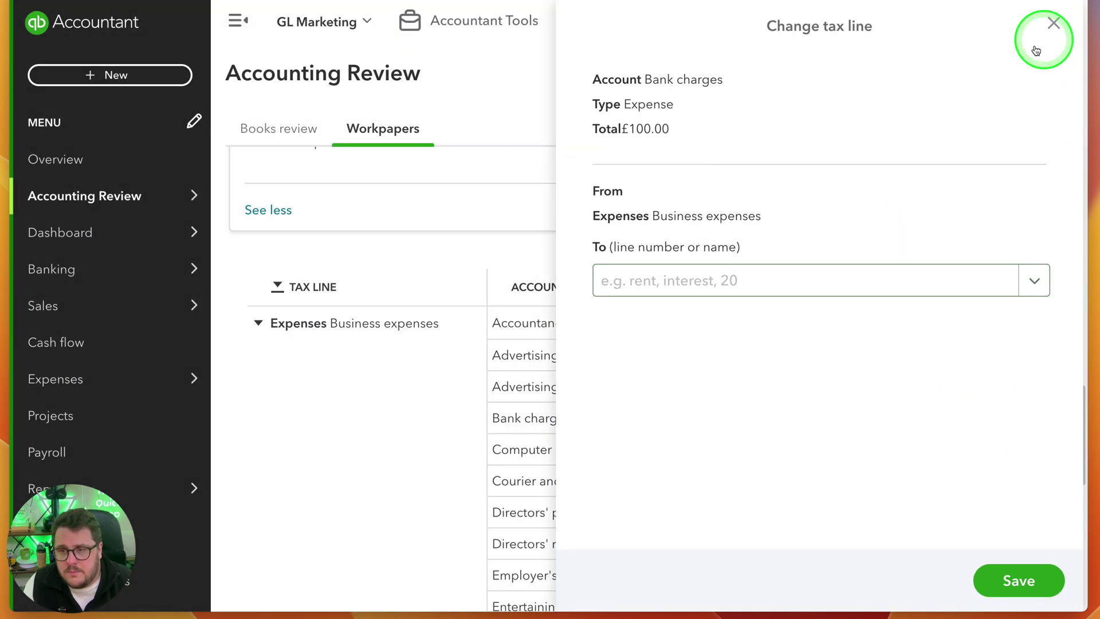
pyautogui.scroll(-10, 733, 218)
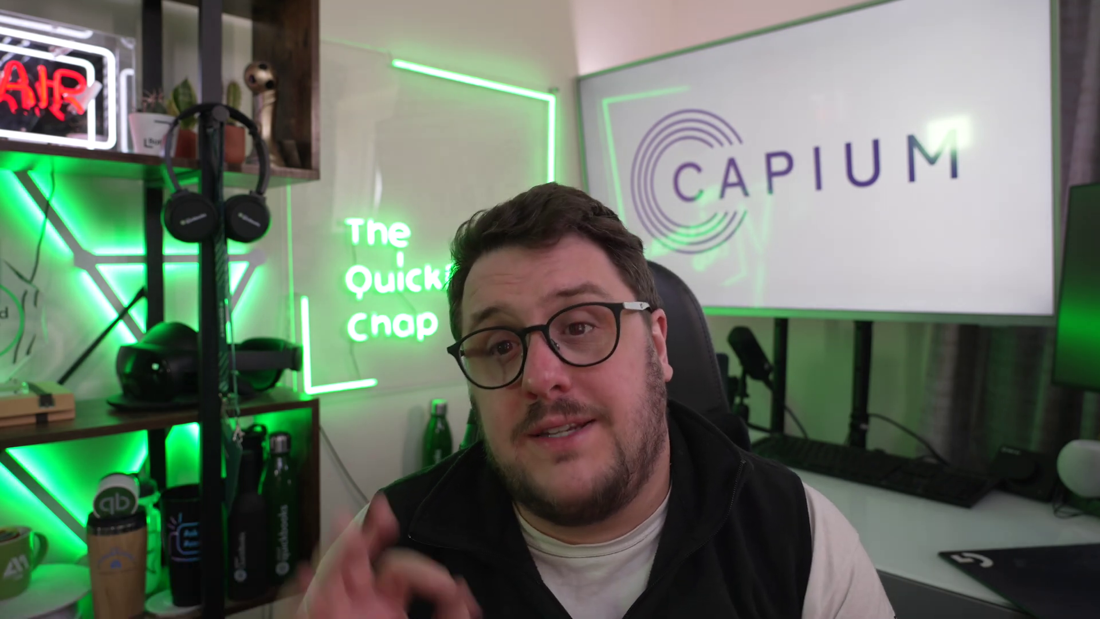
# Send the 2022 annual accounts to Pro Tax and view the workpaper Documents
pyautogui.click(829, 278)
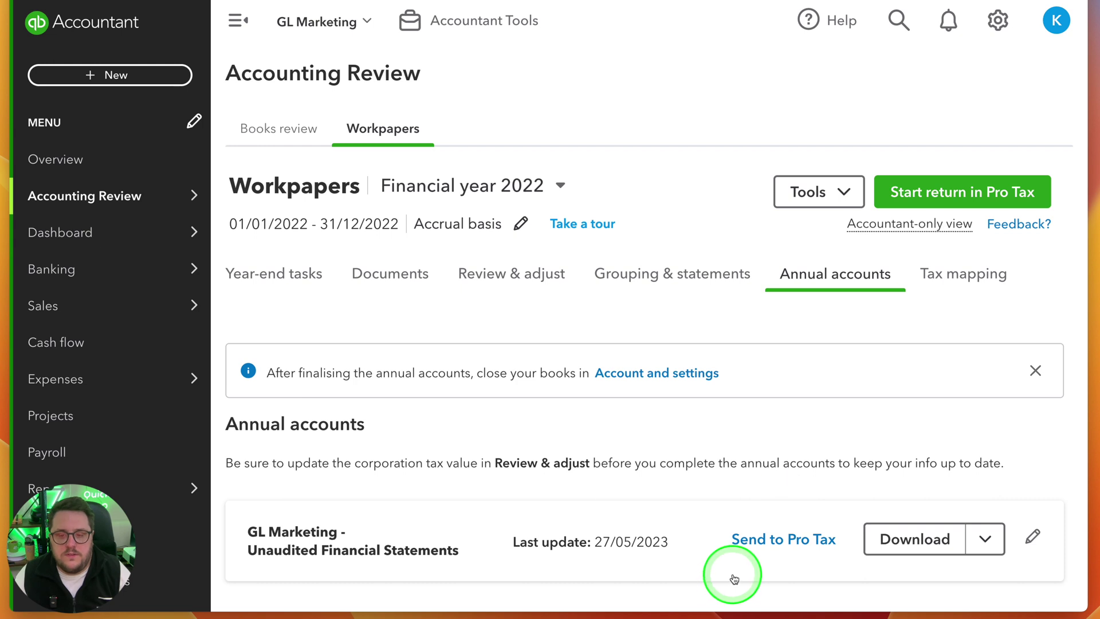
pyautogui.click(787, 546)
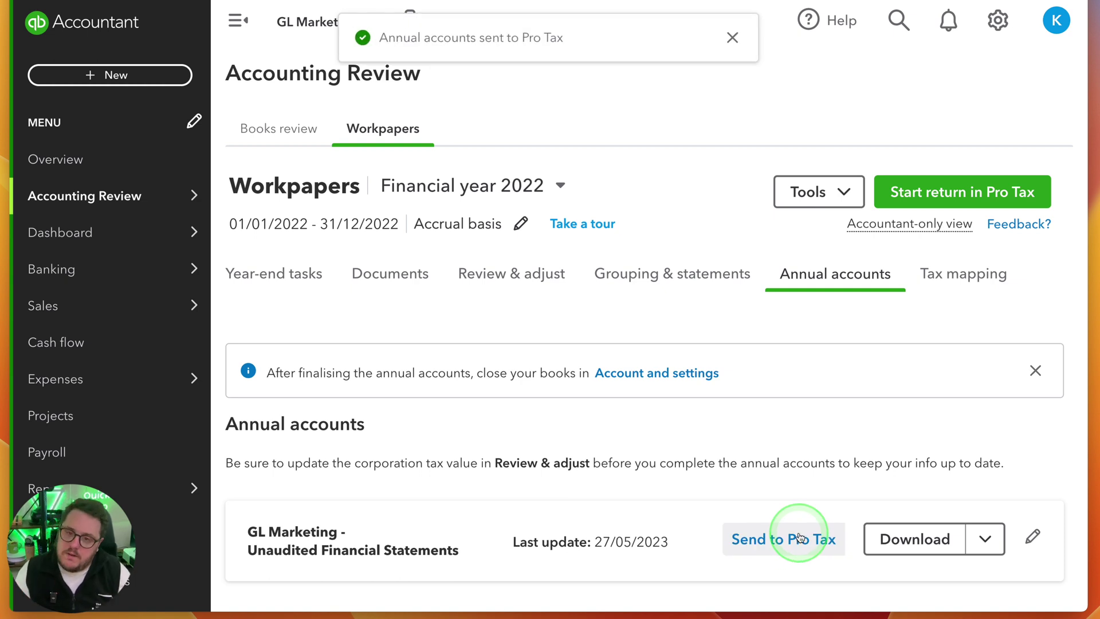
pyautogui.click(419, 293)
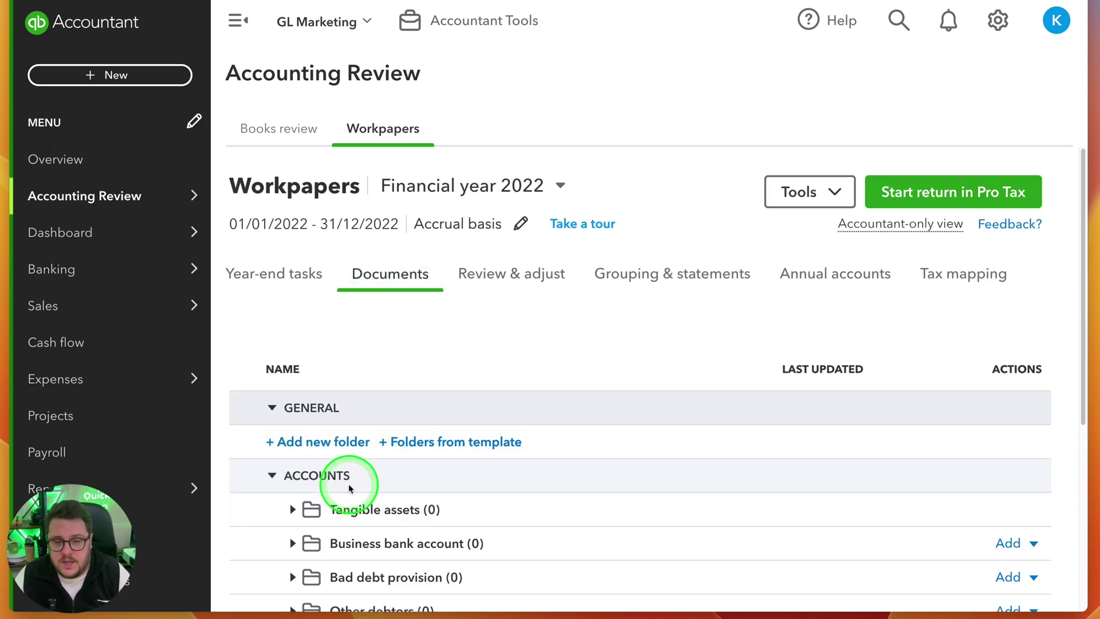
pyautogui.scroll(-4, 343, 479)
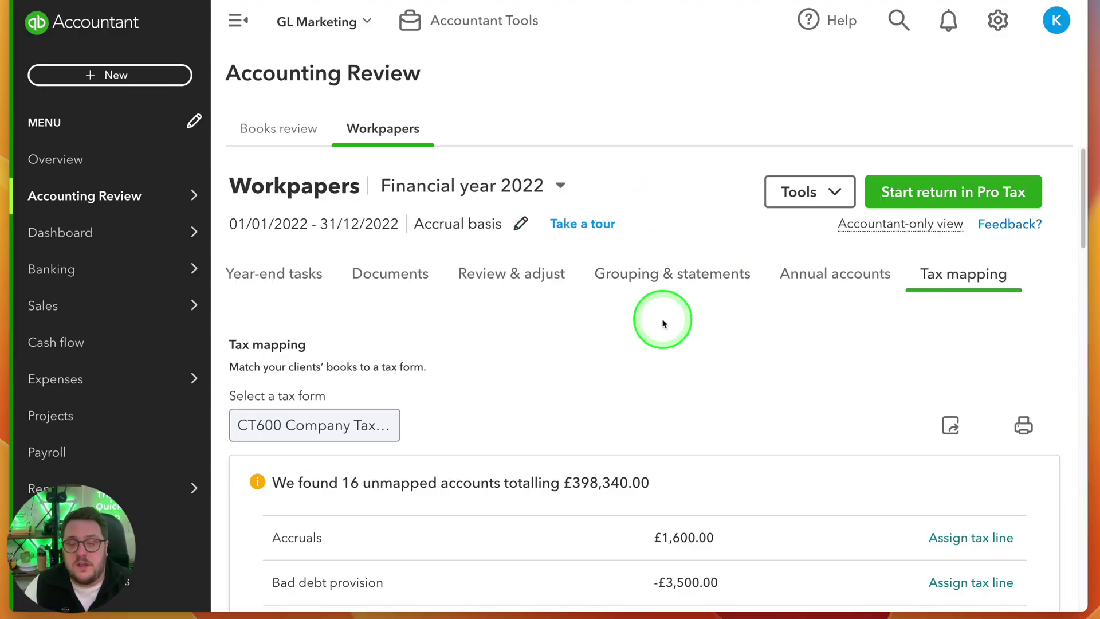
pyautogui.click(951, 192)
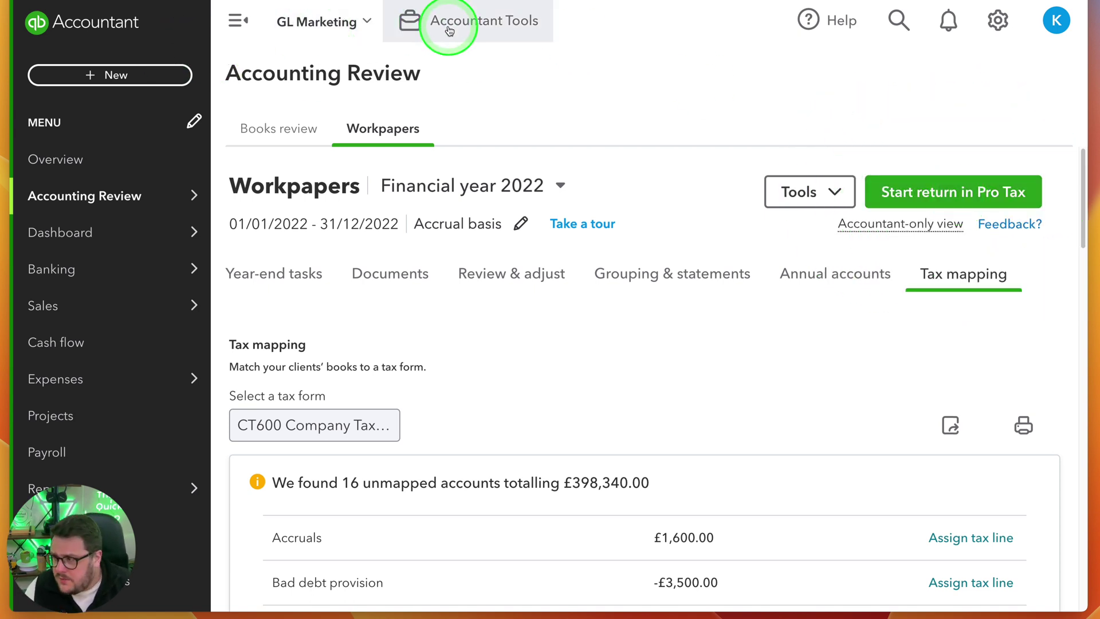
# Open GL Marketing's 2022 CT return in Pro Tax and start Import CT600 from Return actions
pyautogui.click(83, 17)
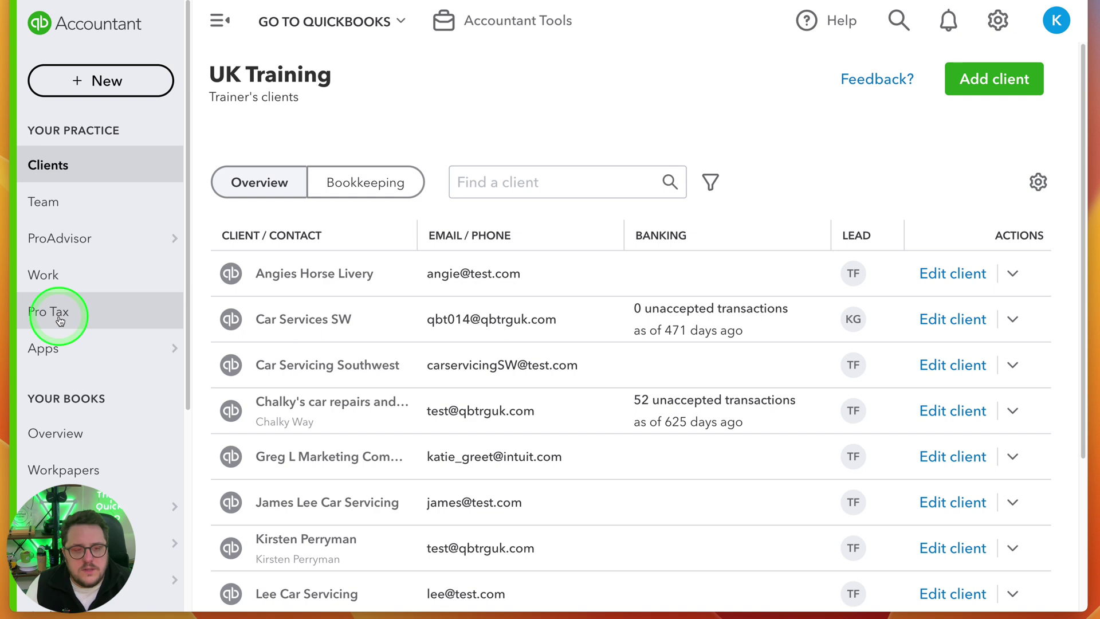
pyautogui.click(121, 317)
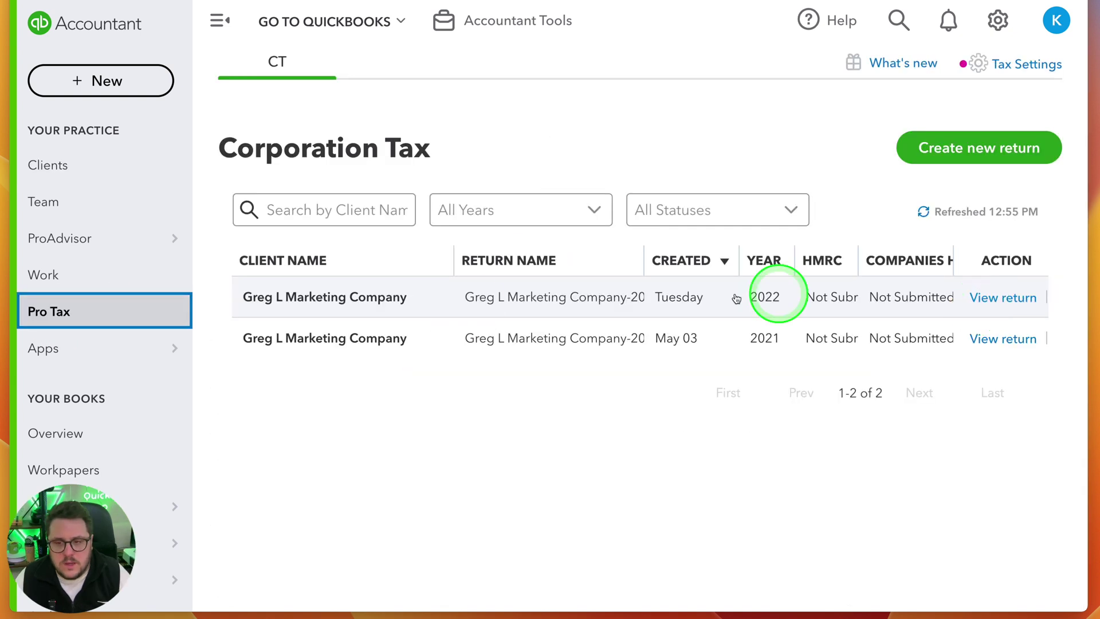
pyautogui.click(1025, 309)
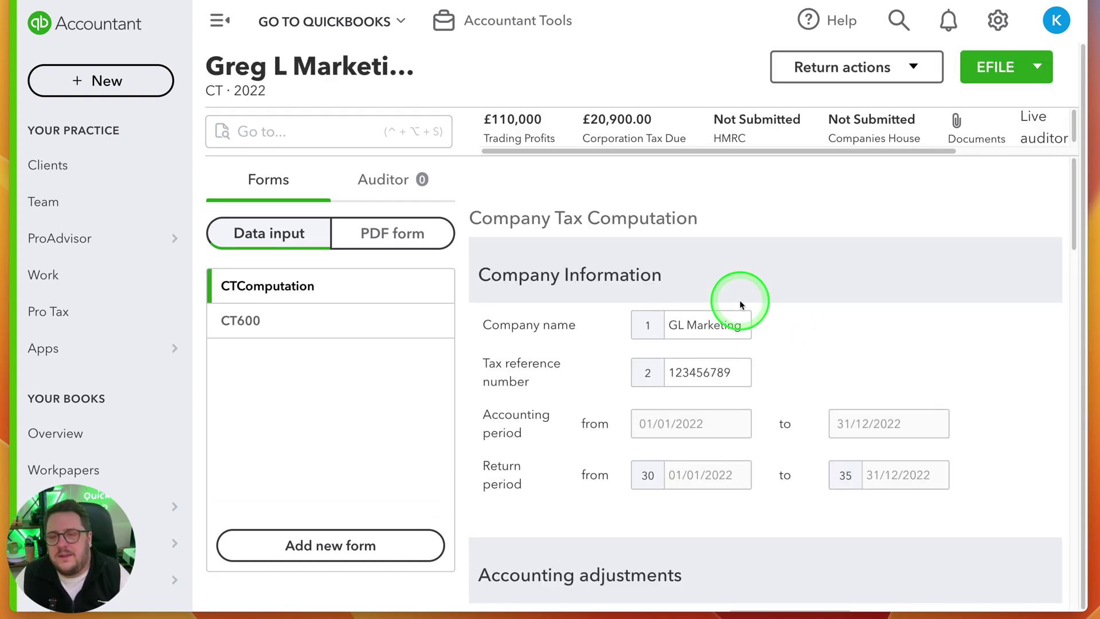
pyautogui.click(497, 122)
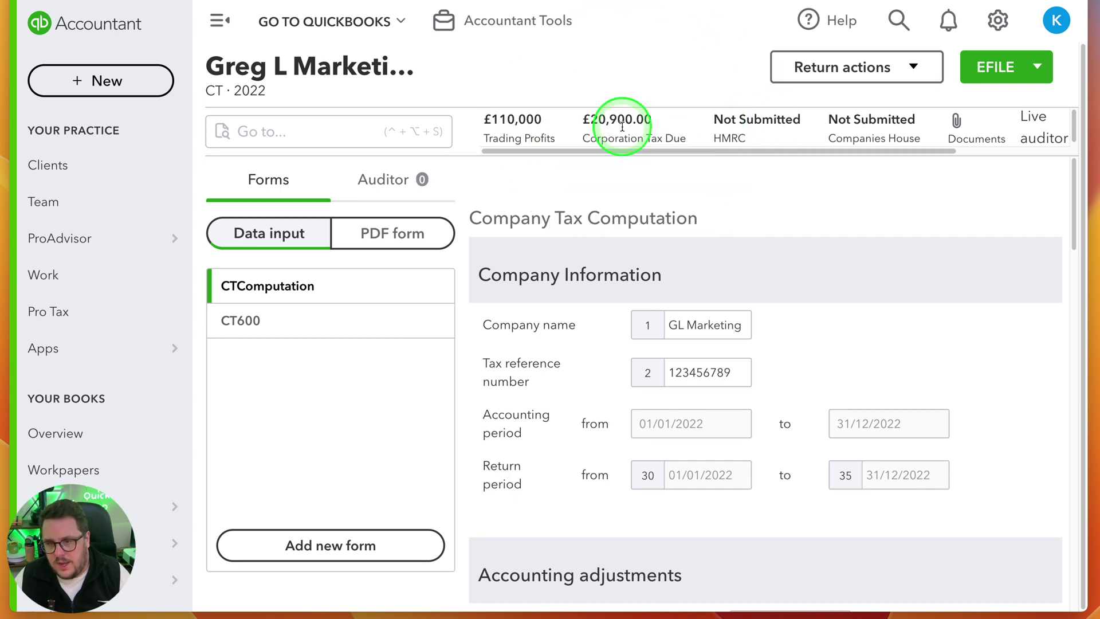
pyautogui.click(876, 81)
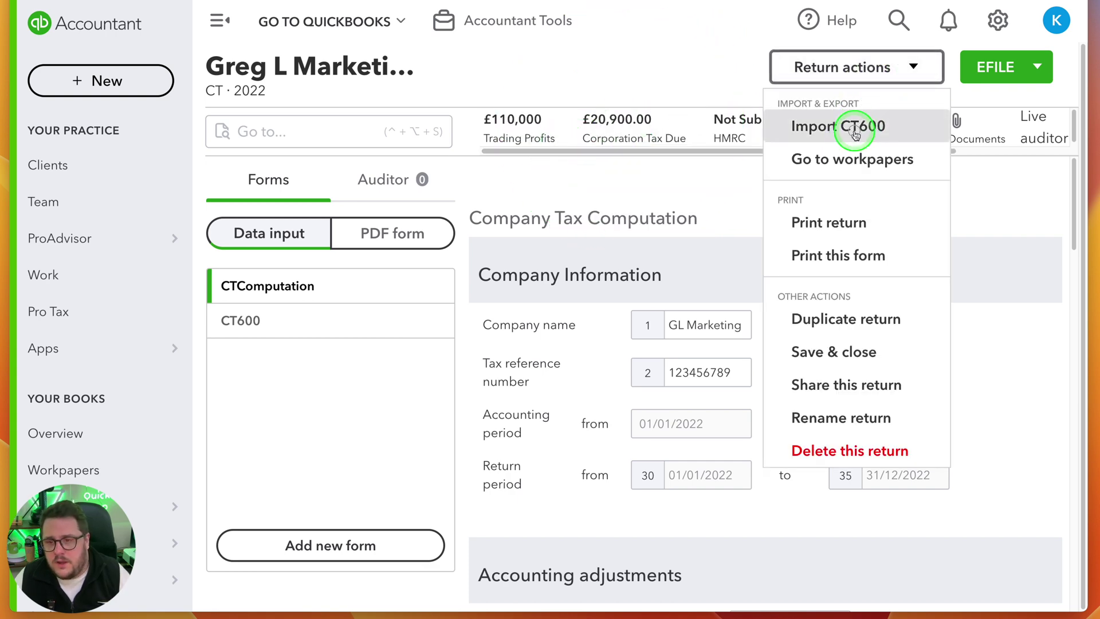
pyautogui.click(855, 122)
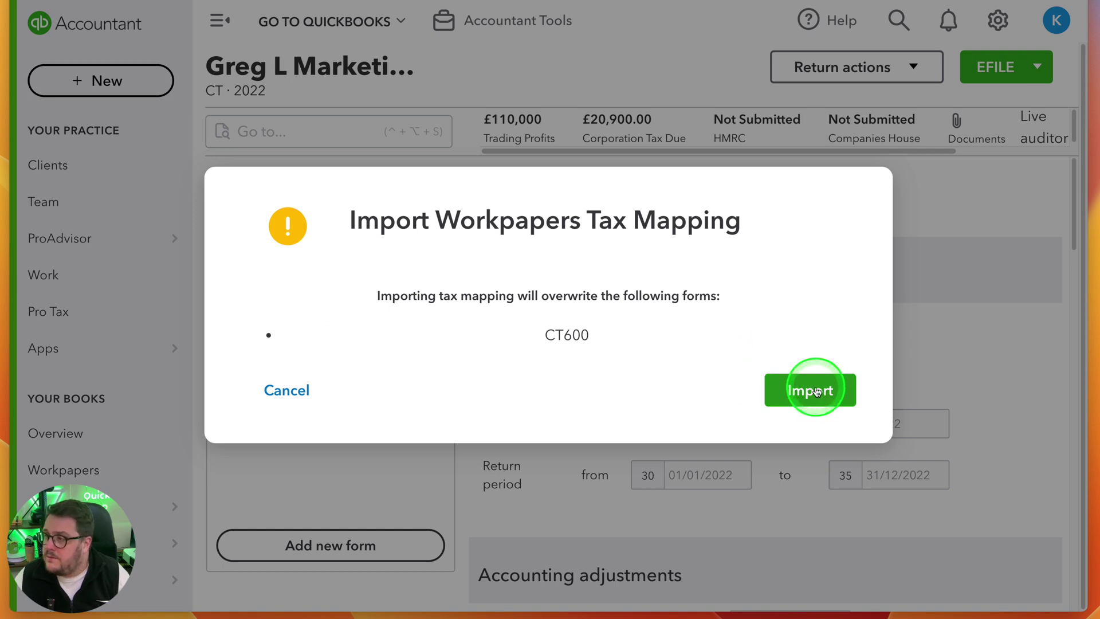
# Cancel the tax mapping import and look over the return's actions and sharing options
pyautogui.click(287, 389)
pyautogui.click(849, 64)
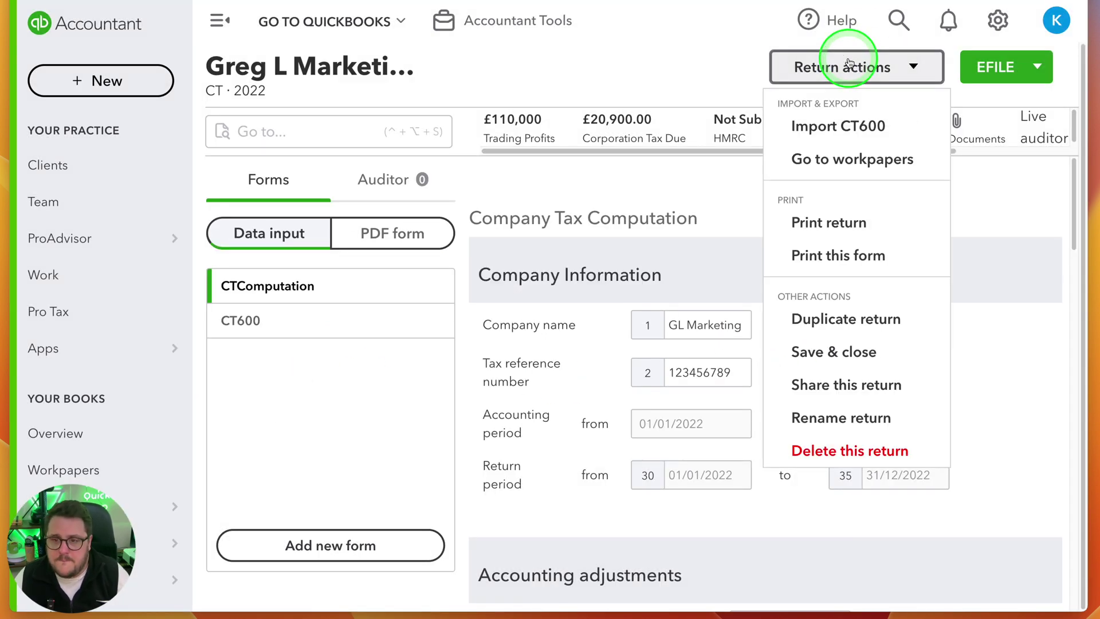
pyautogui.click(851, 158)
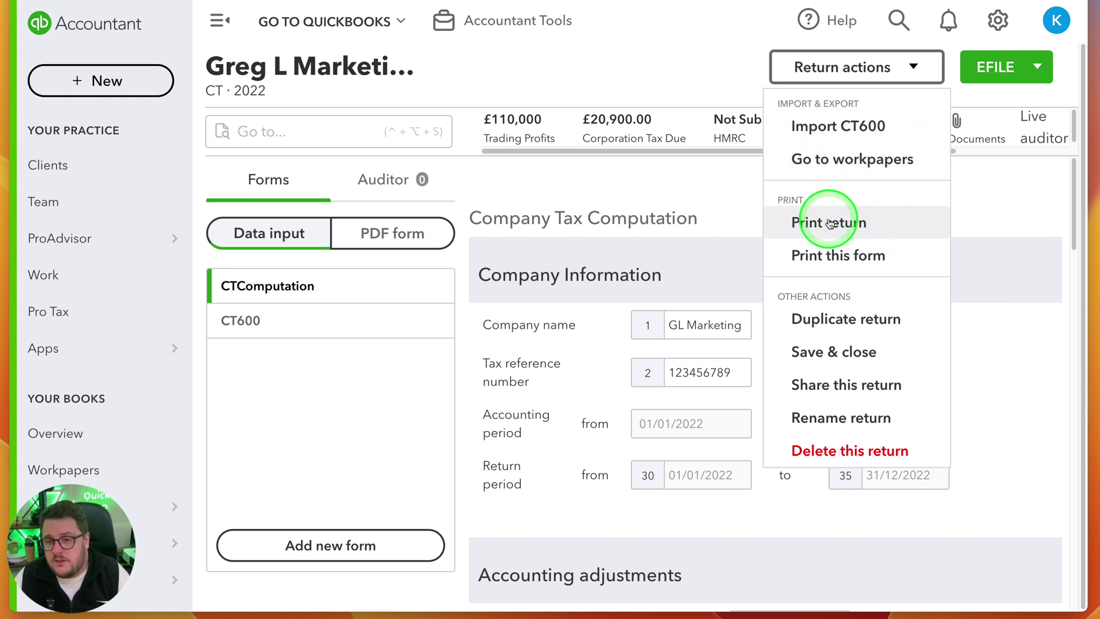
pyautogui.click(845, 386)
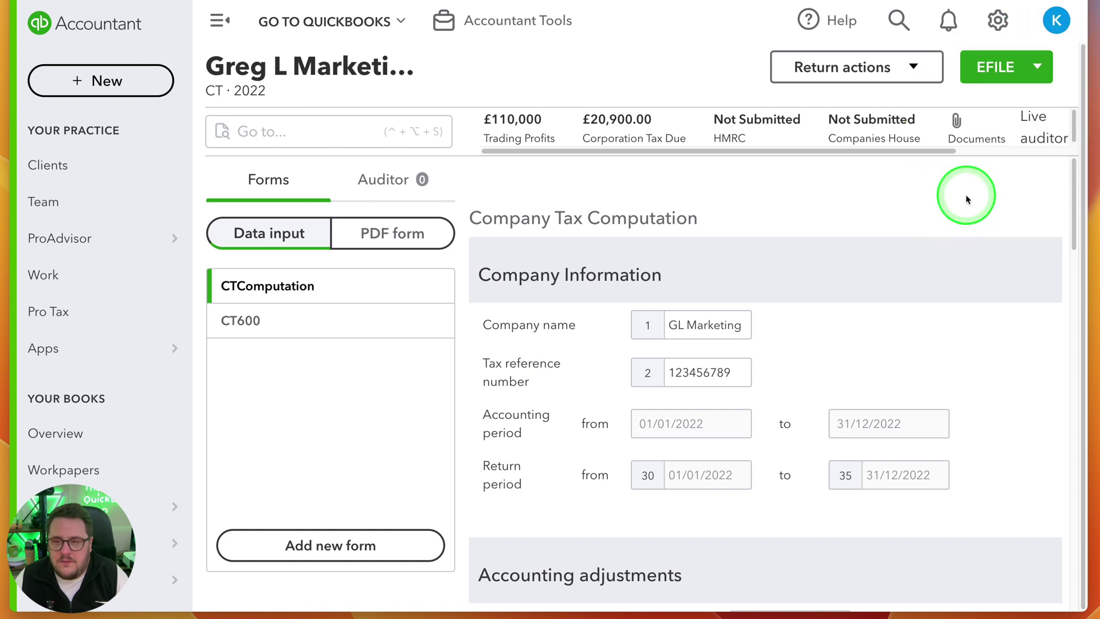
# Review the CT computation data input down to Trading losses, then open the CT600 form
pyautogui.hscroll(3, 940, 127)
pyautogui.hscroll(1, 940, 127)
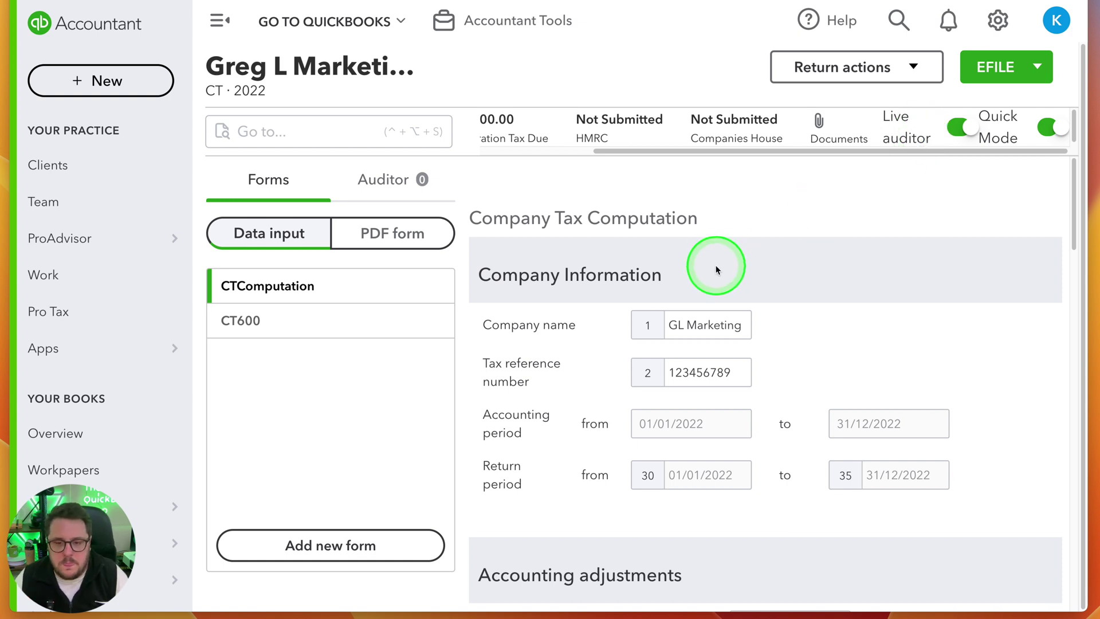
pyautogui.scroll(-1, 865, 284)
pyautogui.scroll(-5, 865, 285)
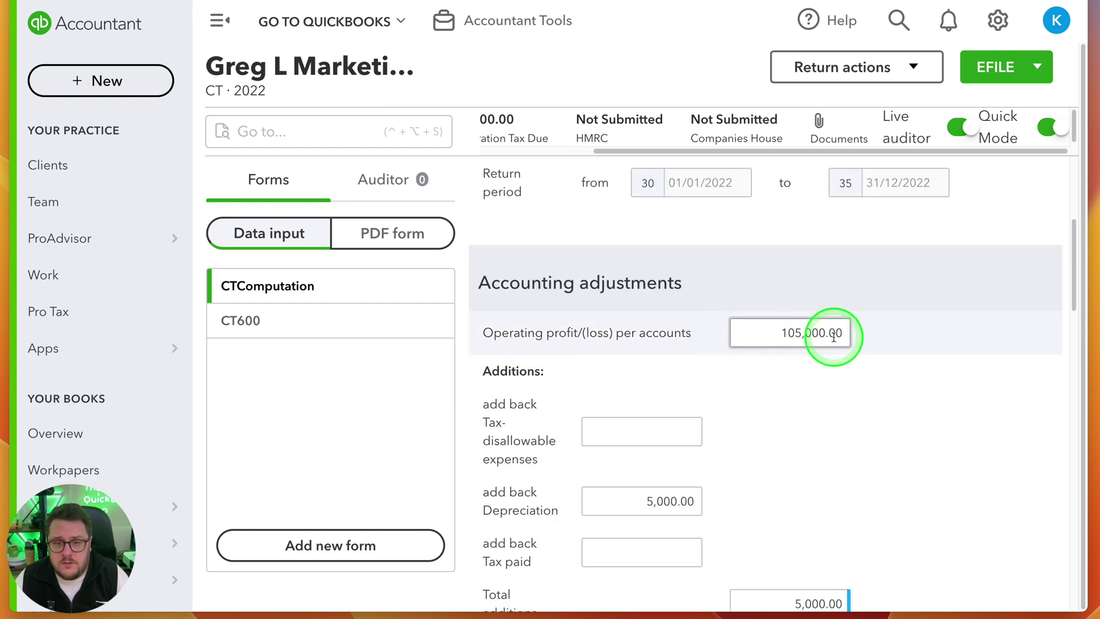
pyautogui.scroll(-2, 804, 332)
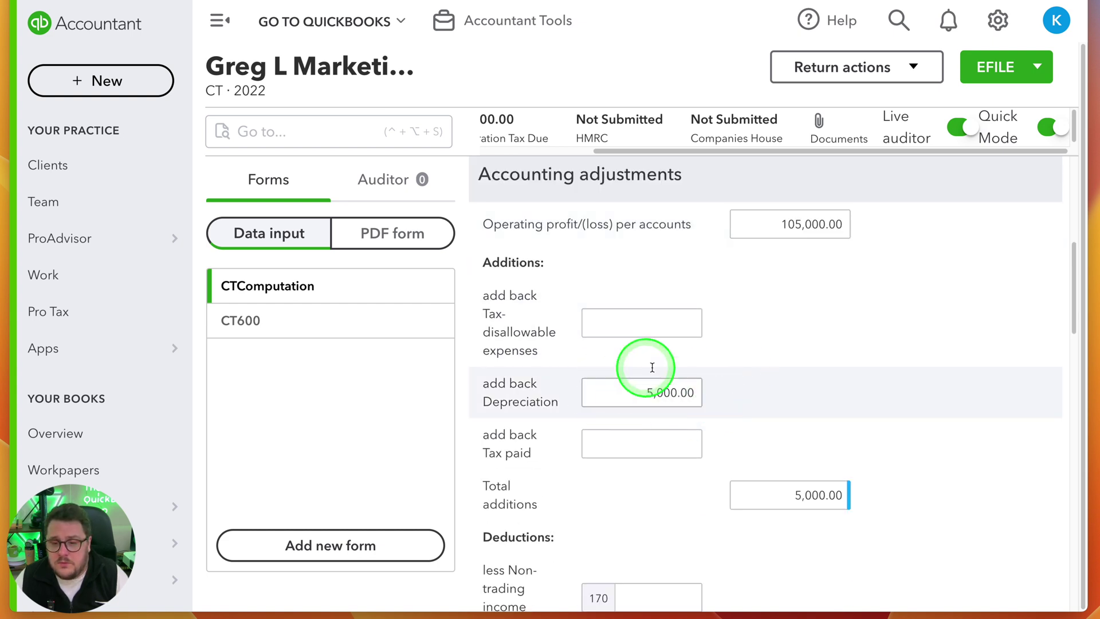
pyautogui.scroll(-1, 712, 380)
pyautogui.scroll(-3, 768, 386)
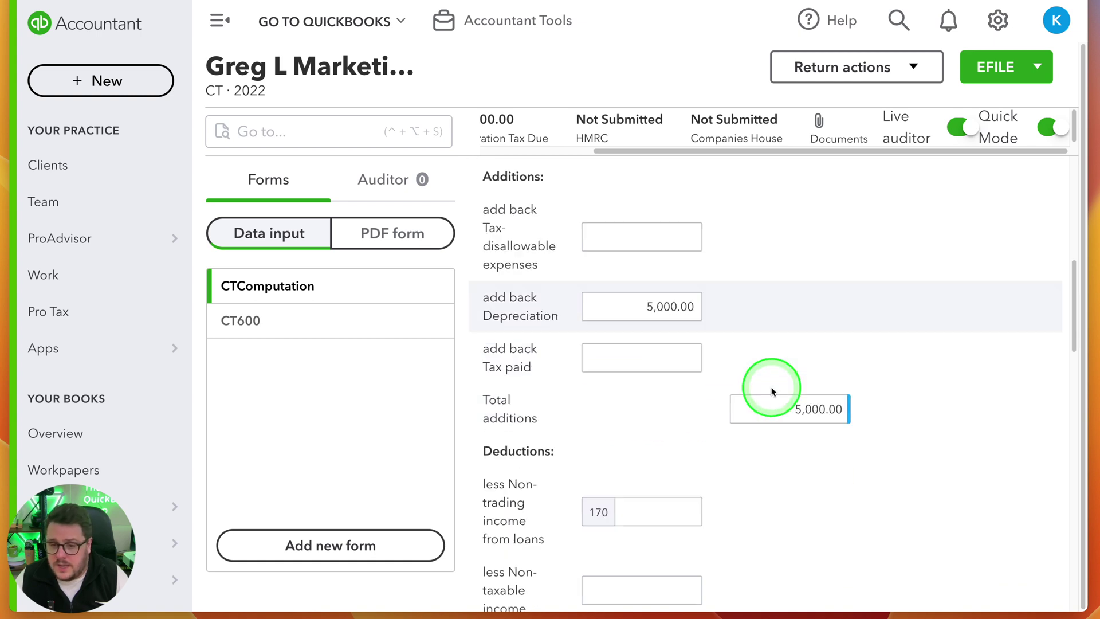
pyautogui.scroll(-5, 711, 494)
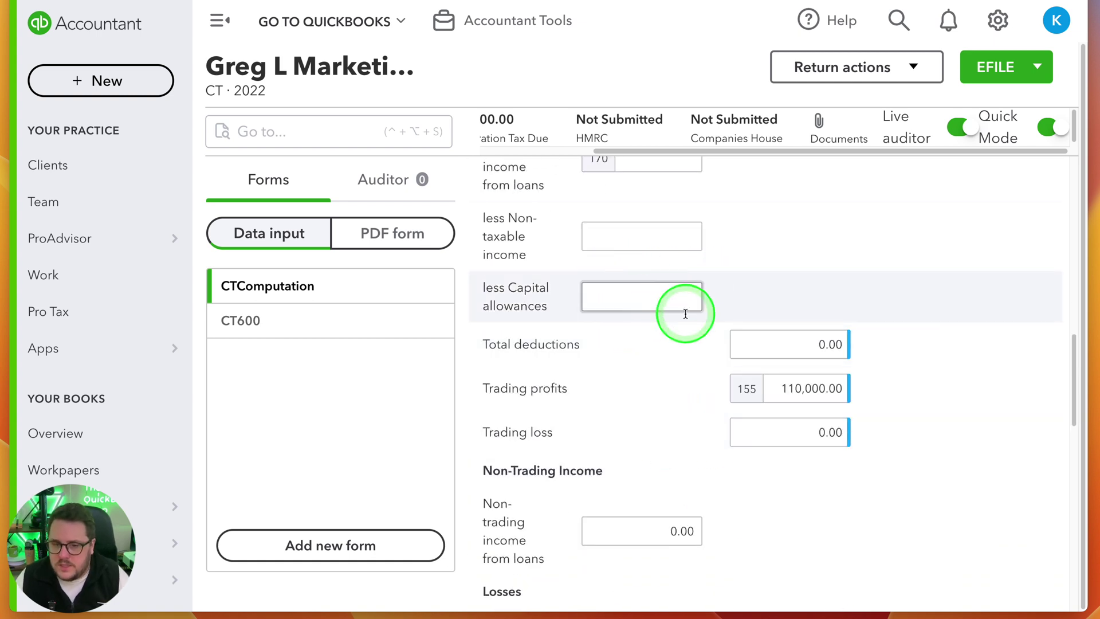
pyautogui.scroll(-3, 802, 424)
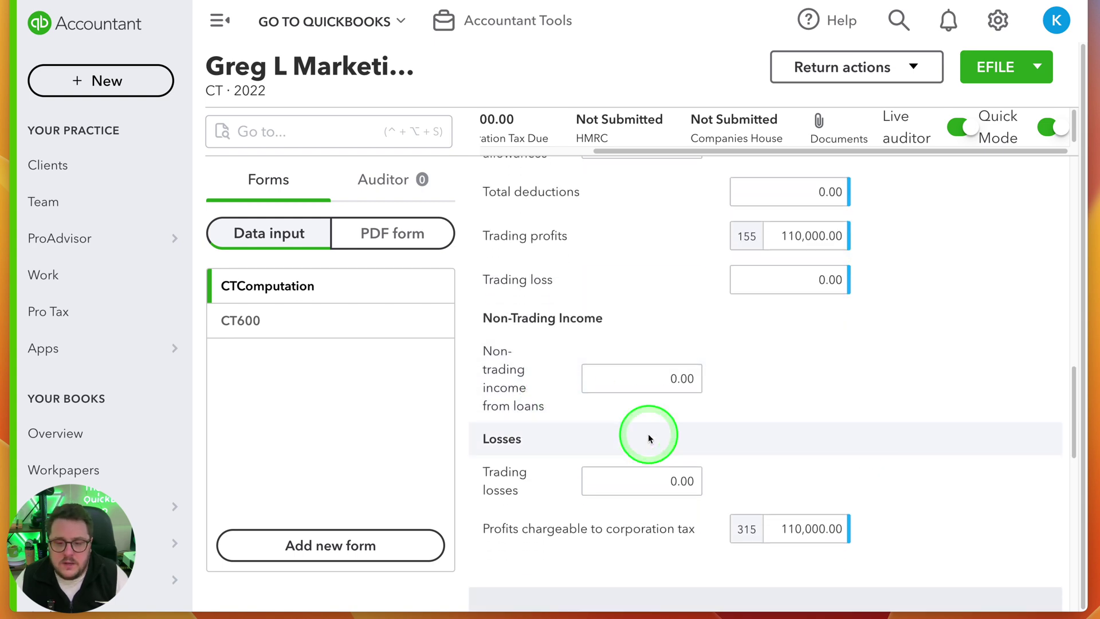
pyautogui.scroll(-10, 793, 429)
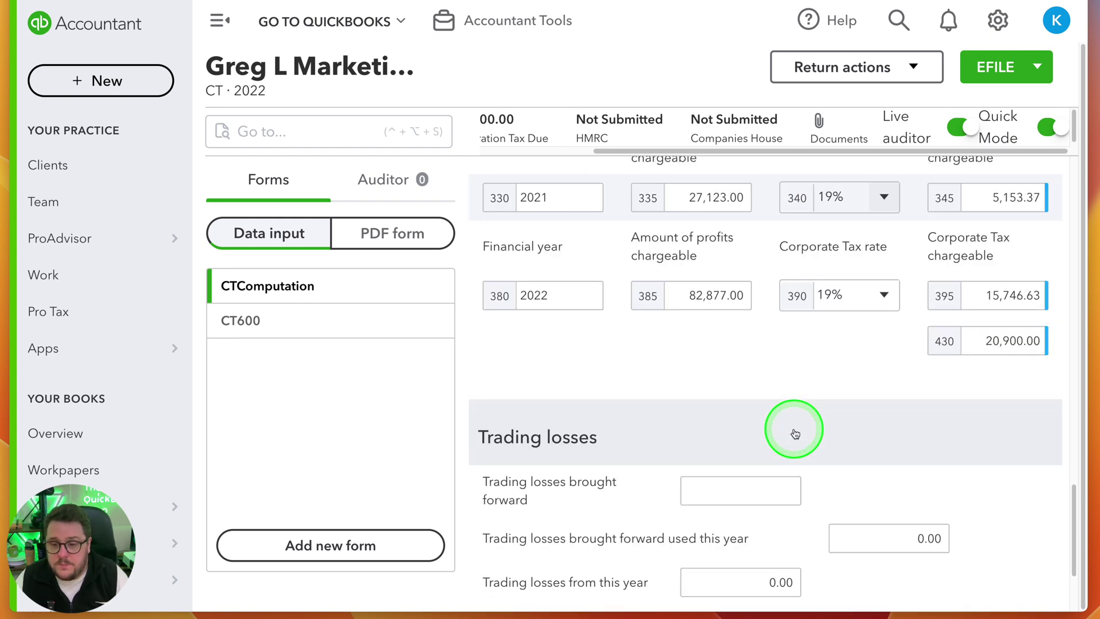
pyautogui.scroll(-3, 802, 505)
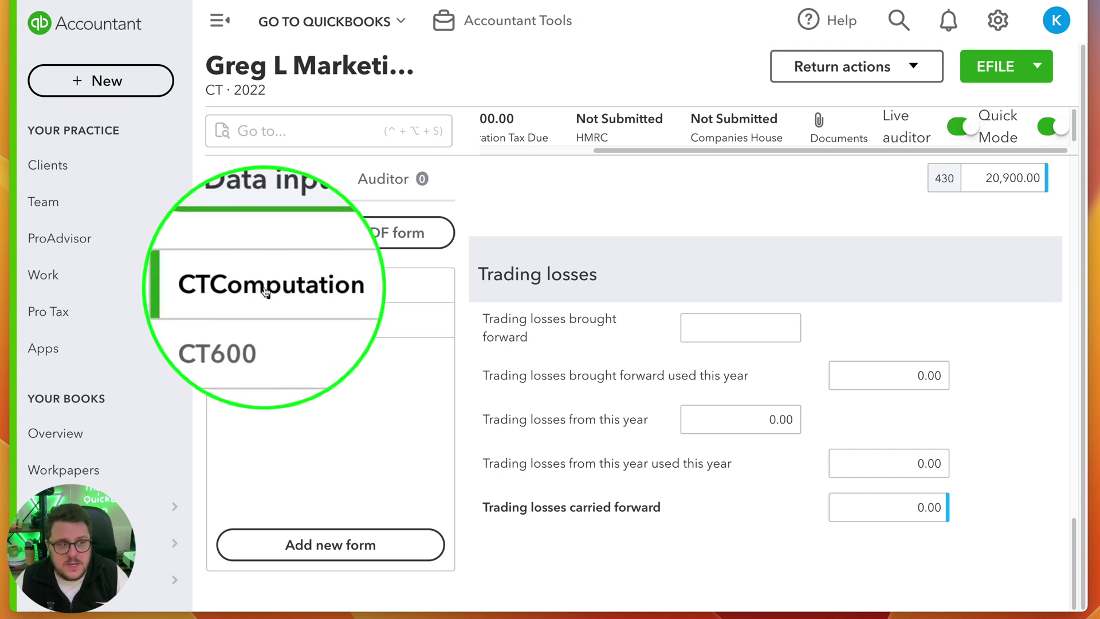
pyautogui.click(233, 322)
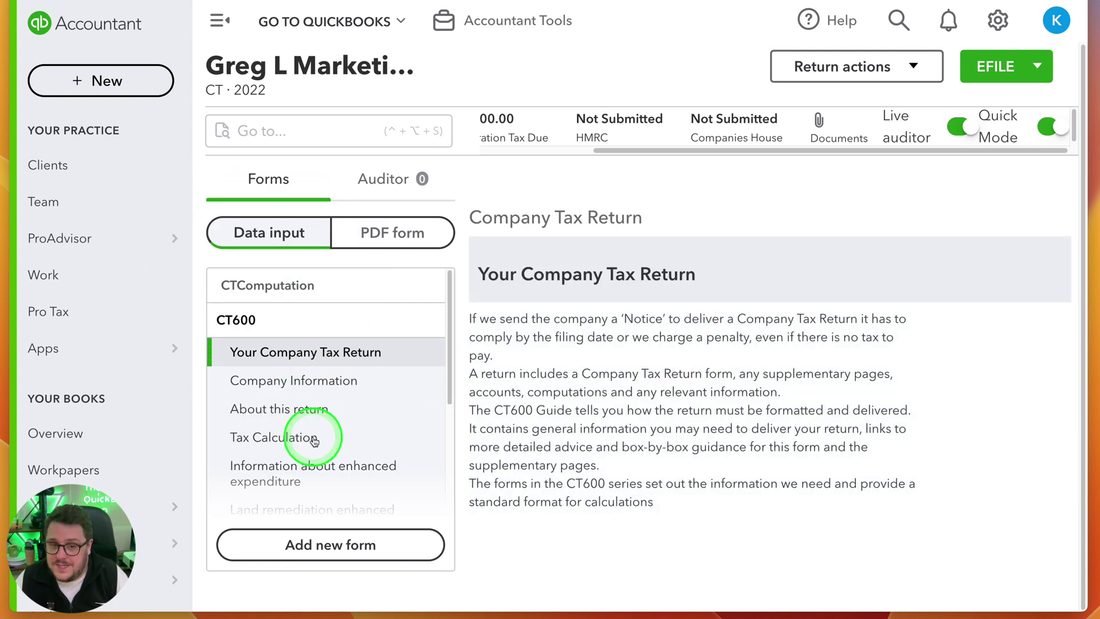
# View CT600 Tax Calculation and About this return, check extra forms without adding any, then follow the period date's source
pyautogui.click(297, 444)
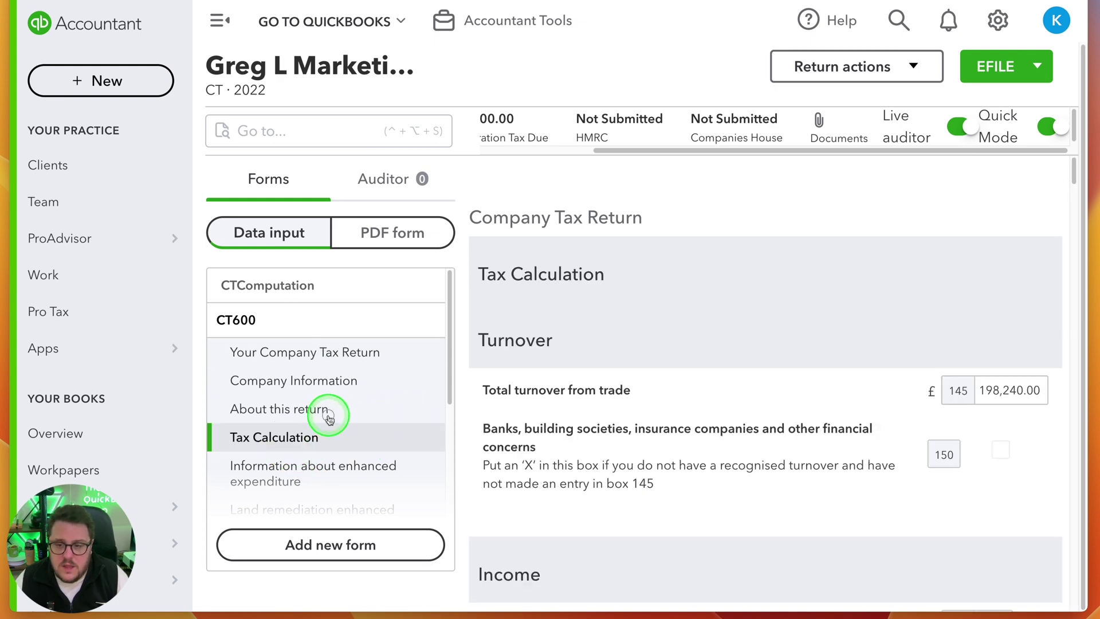
pyautogui.click(328, 417)
pyautogui.scroll(-3, 777, 406)
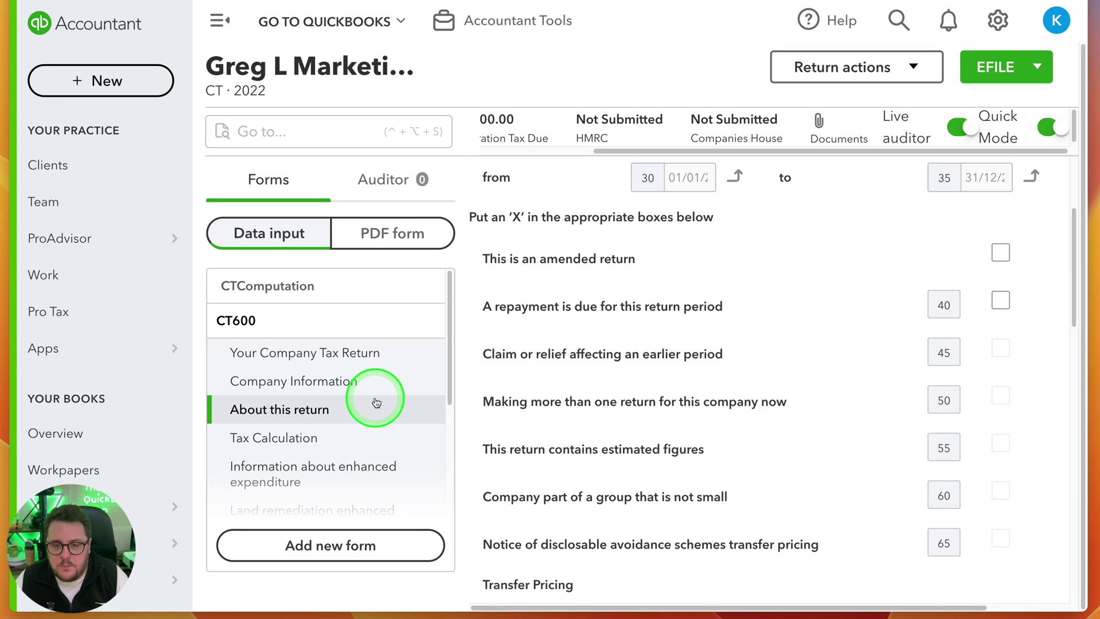
pyautogui.click(337, 549)
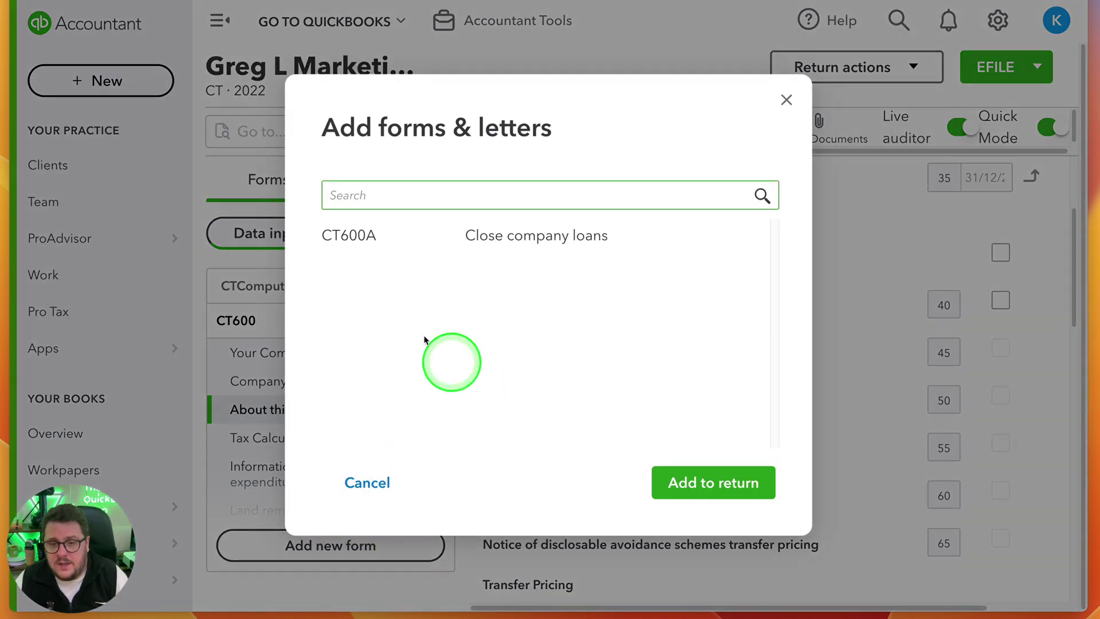
pyautogui.moveTo(346, 235)
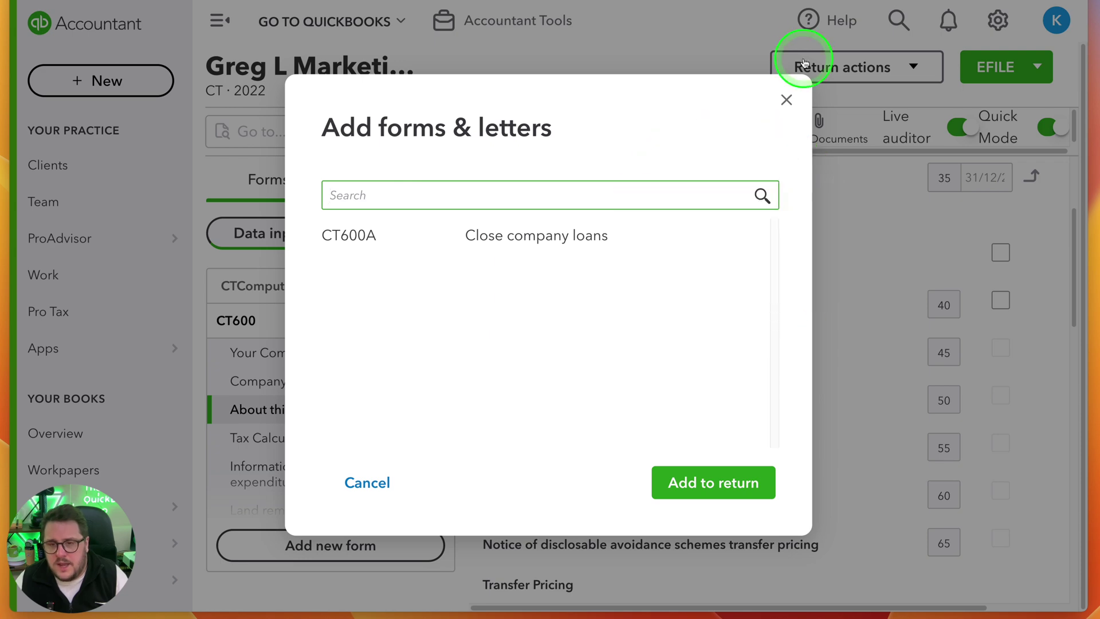
pyautogui.click(786, 100)
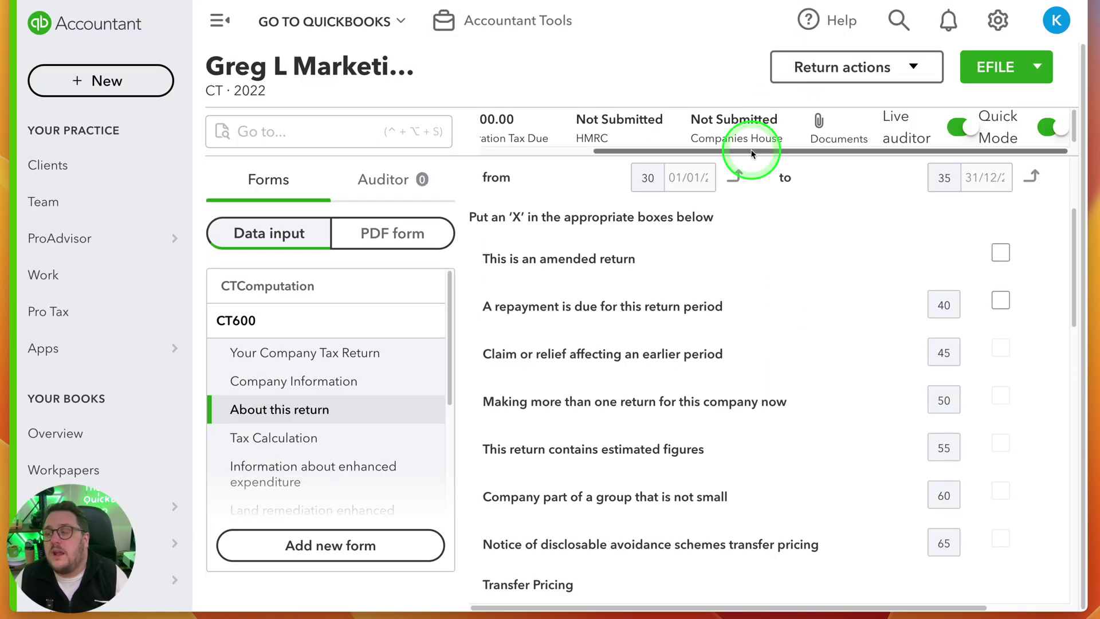
pyautogui.scroll(3, 739, 351)
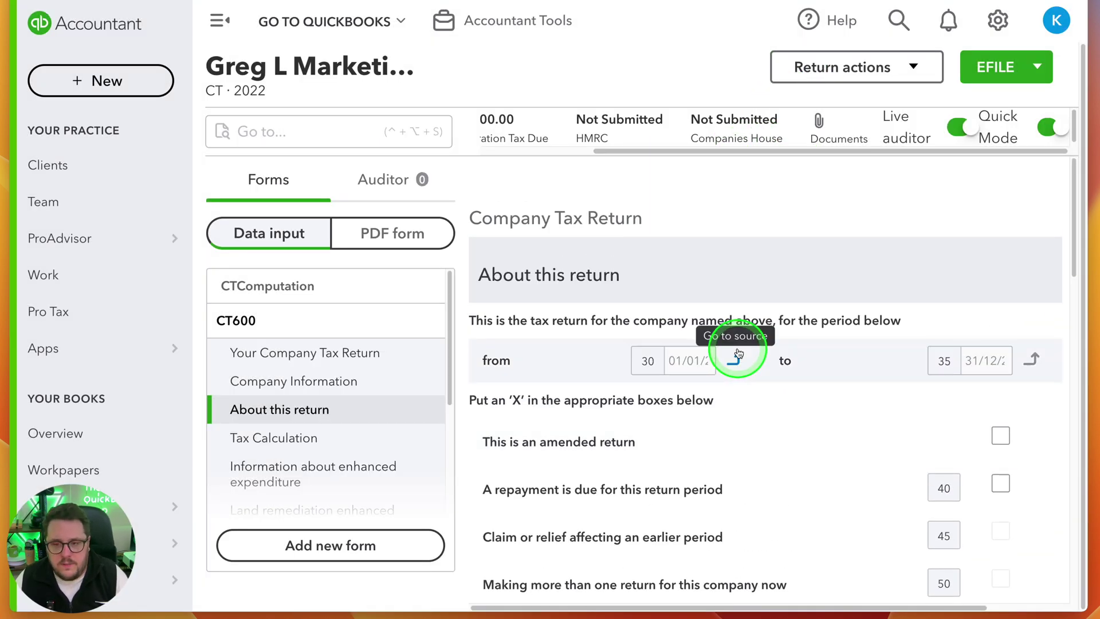
pyautogui.click(249, 285)
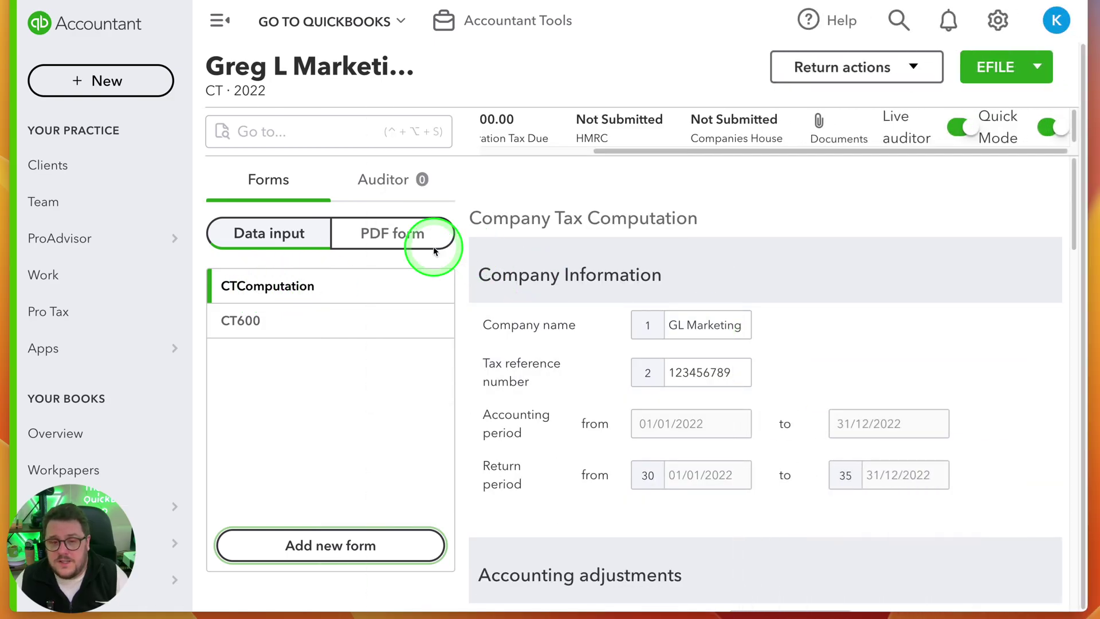
# Show the CT computation PDF with £20,900.00 corporation tax and confirm the auditor lists no issues
pyautogui.click(375, 243)
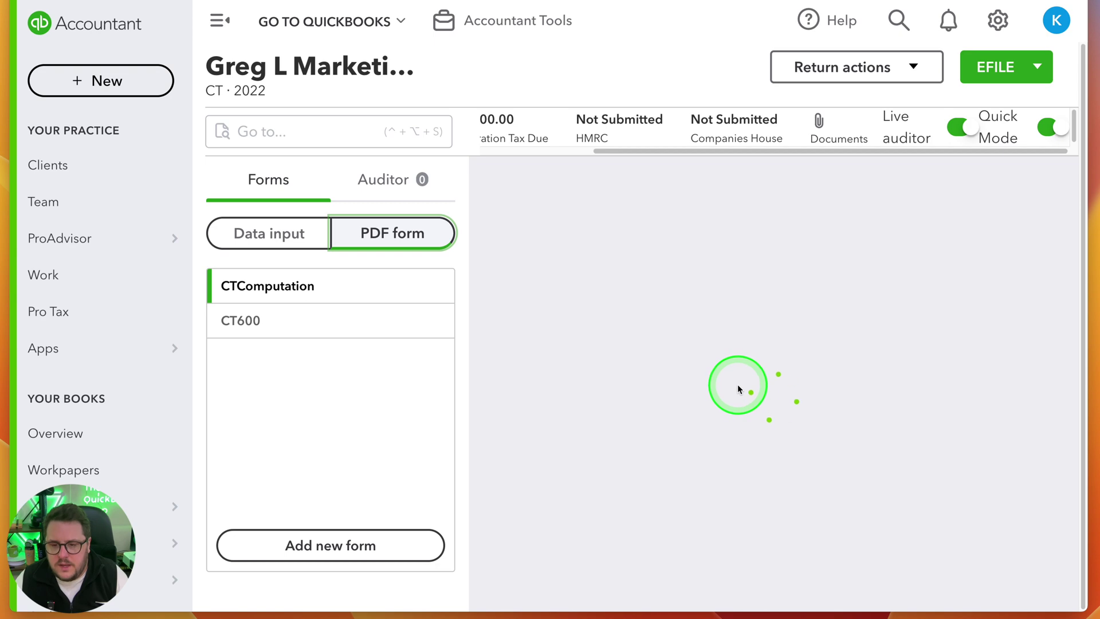
pyautogui.scroll(-10, 854, 391)
pyautogui.scroll(10, 856, 395)
pyautogui.scroll(-5, 917, 395)
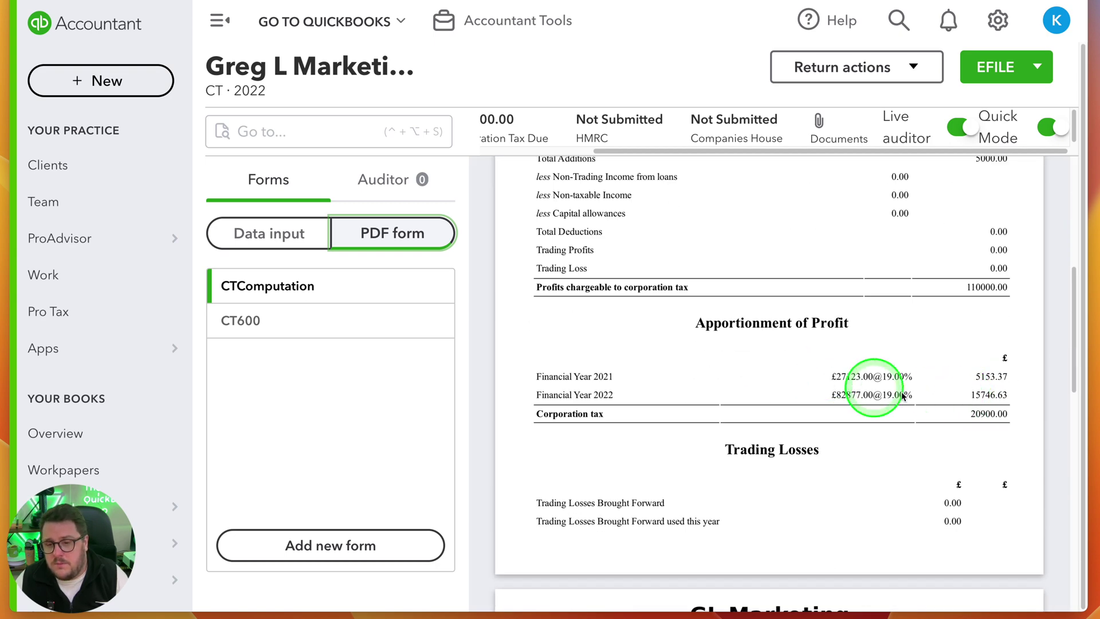
pyautogui.scroll(-4, 816, 423)
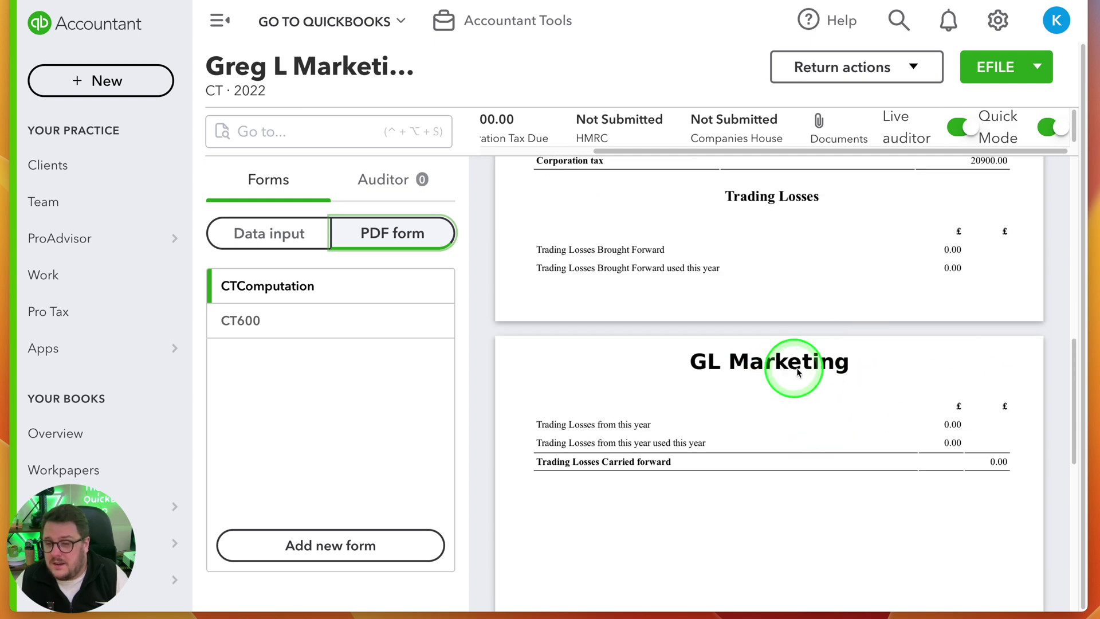
pyautogui.scroll(10, 784, 371)
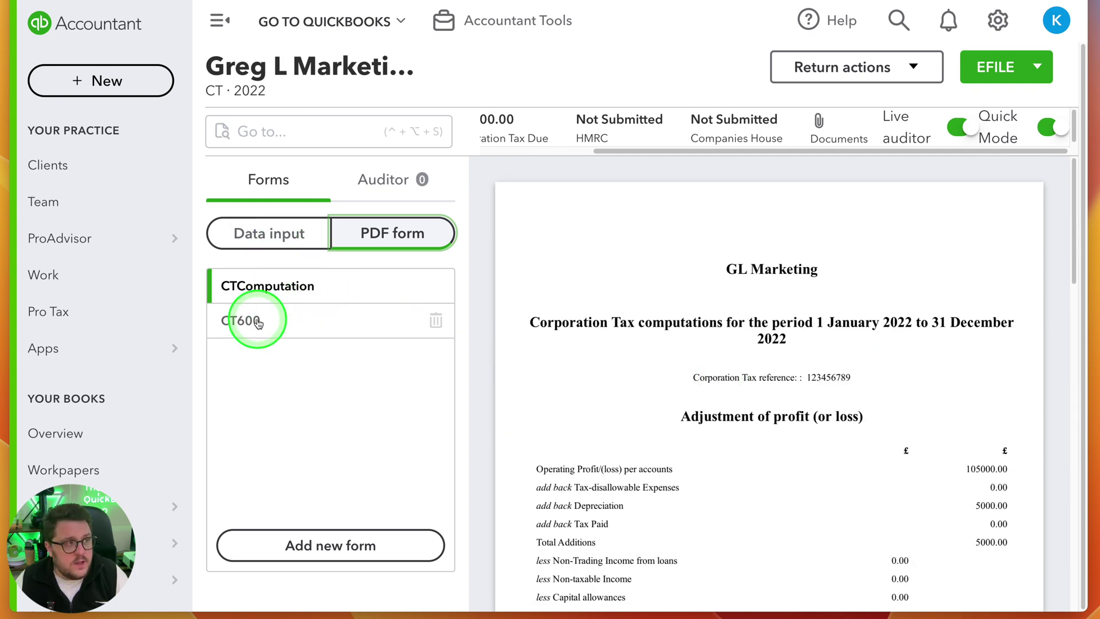
pyautogui.click(401, 184)
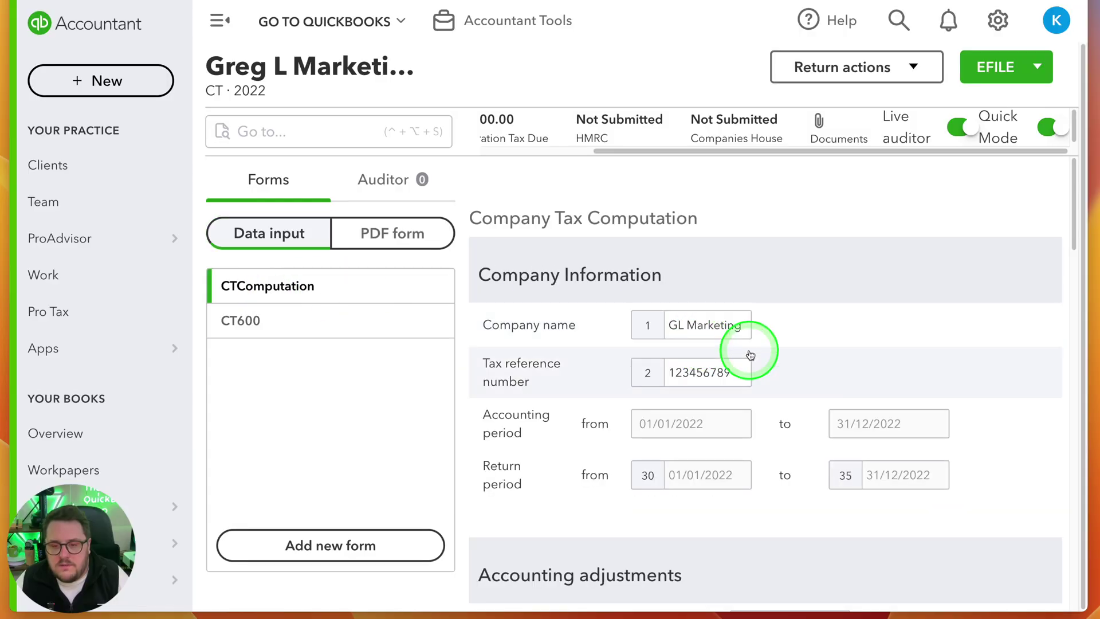
# Delete the tax reference number and check the auditor for the resulting EmptyTaxReference issue
pyautogui.click(695, 381)
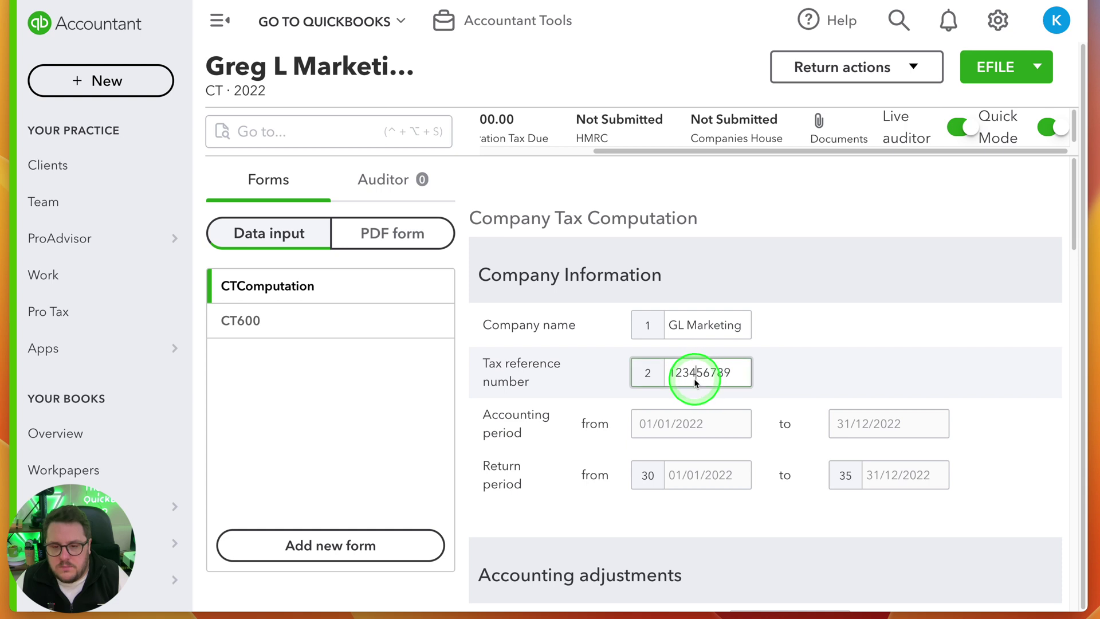
pyautogui.press('BackSpace')
pyautogui.click(1019, 373)
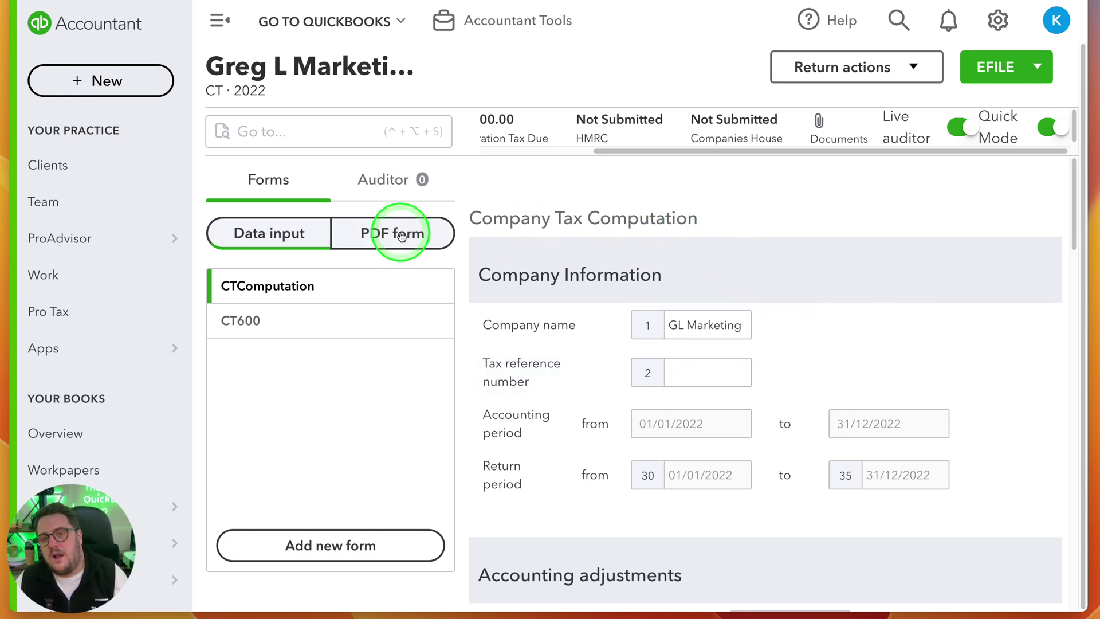
pyautogui.click(385, 185)
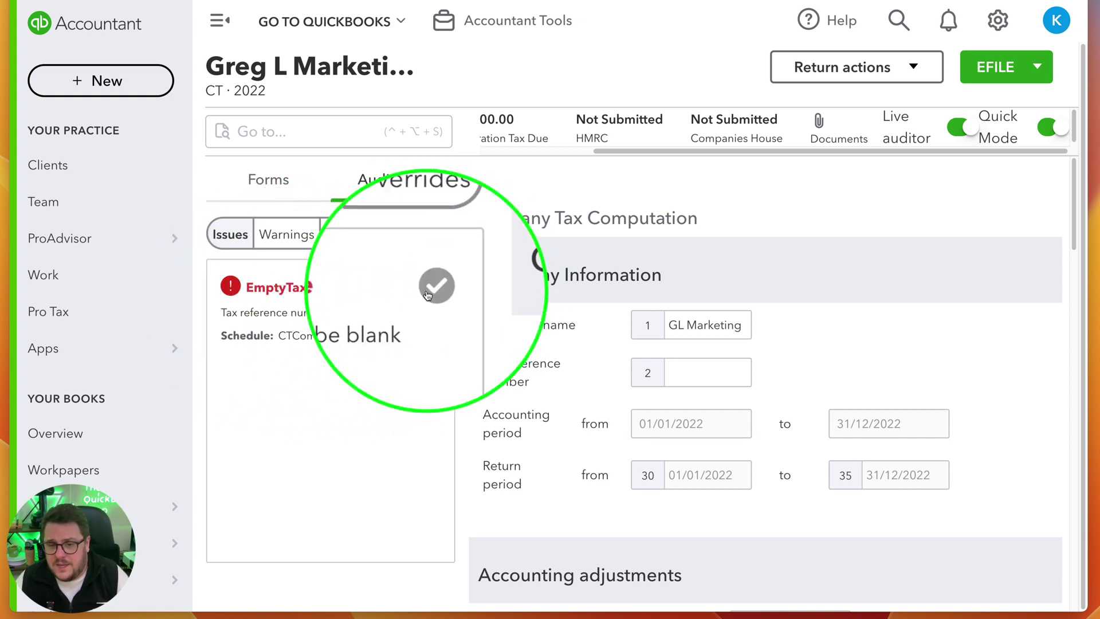
# Restore the original tax reference number from the EmptyTaxReference issue so the auditor shows none
pyautogui.click(359, 318)
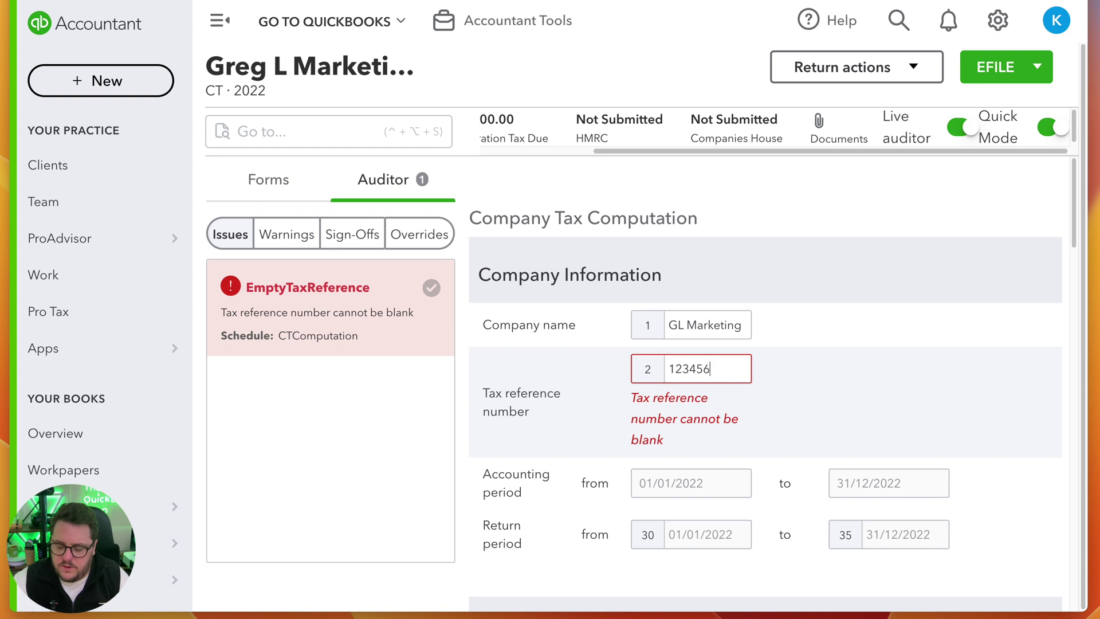
pyautogui.click(1031, 496)
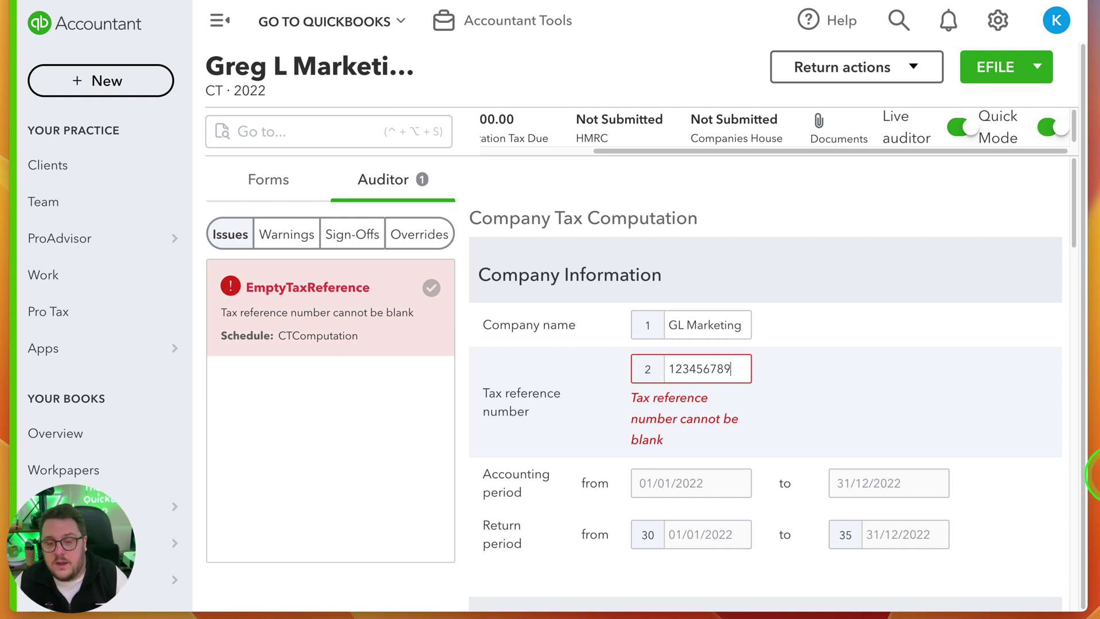
pyautogui.click(760, 325)
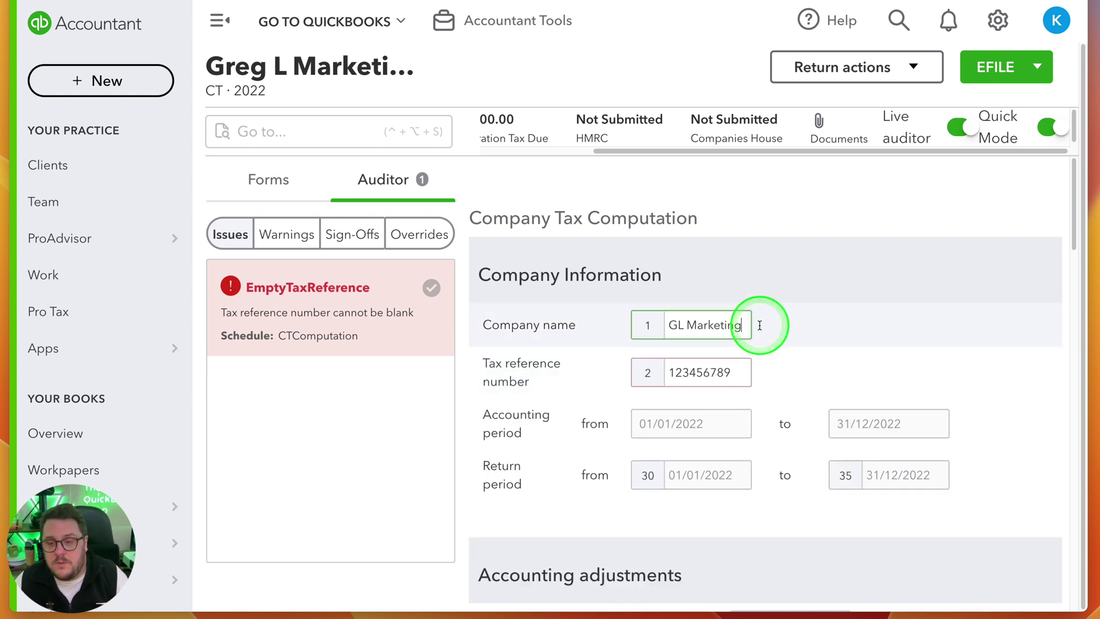
pyautogui.click(519, 321)
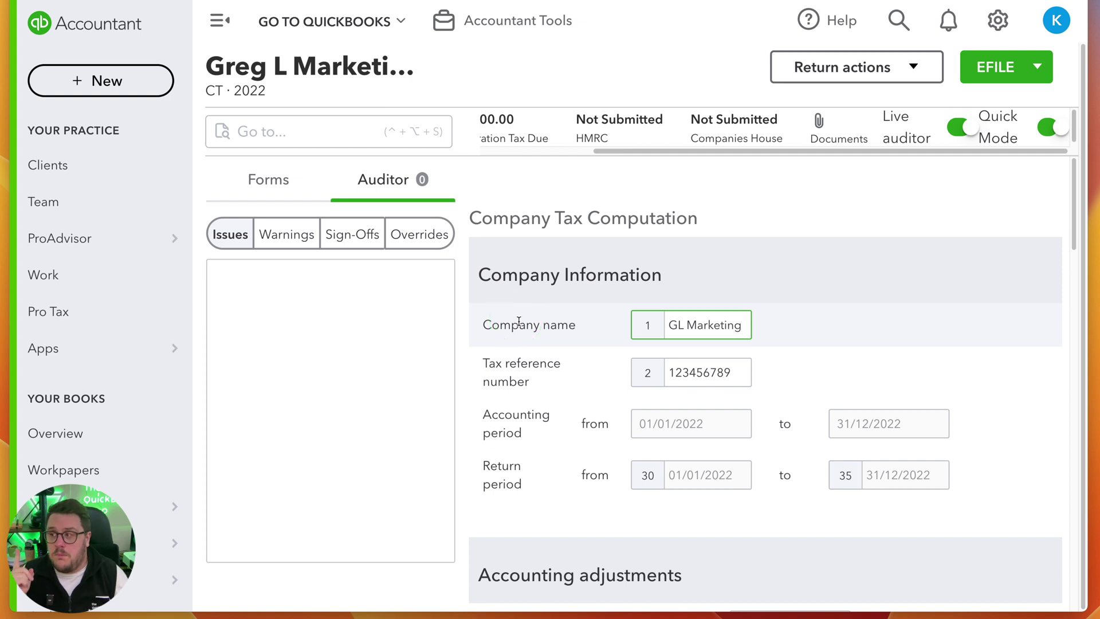
pyautogui.click(497, 50)
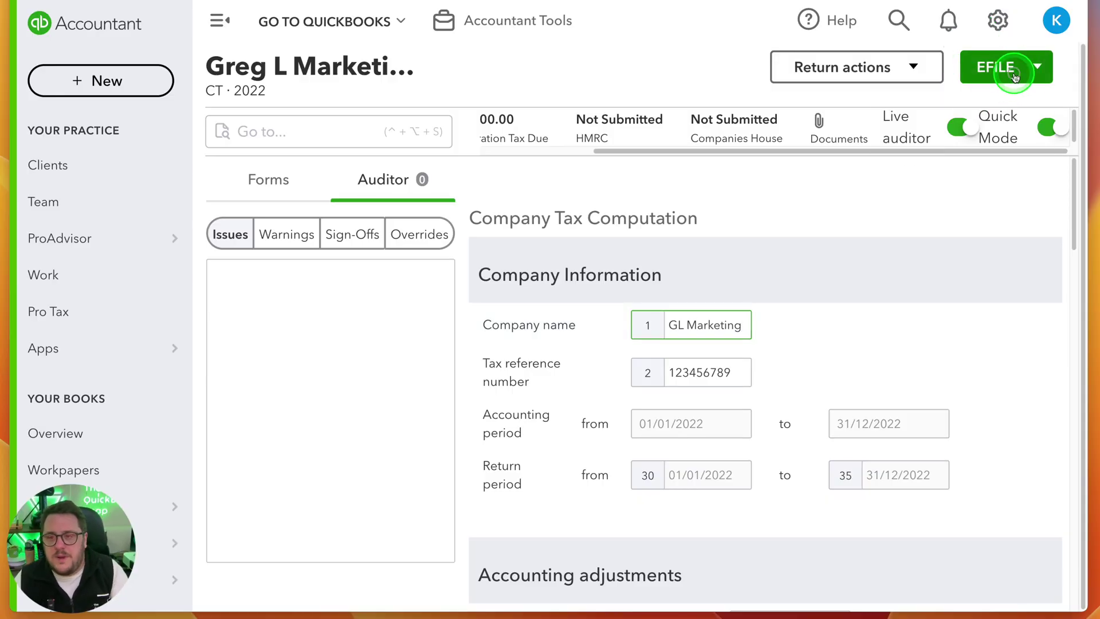
# Choose HMRC as the e-filing destination for the return
pyautogui.click(1015, 77)
pyautogui.click(953, 158)
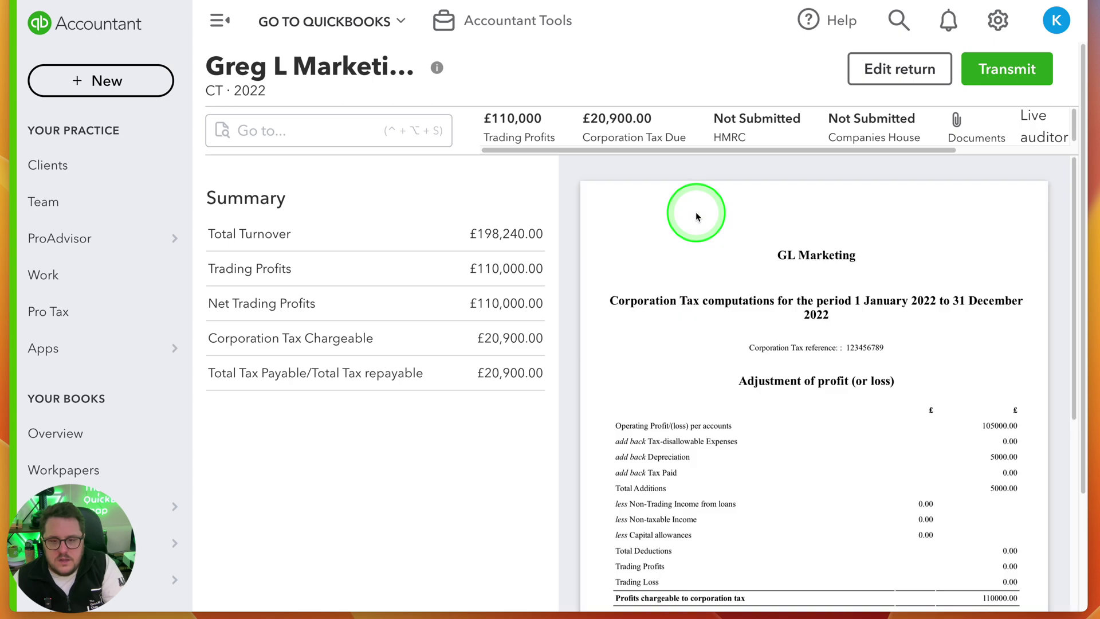
pyautogui.scroll(-15, 829, 396)
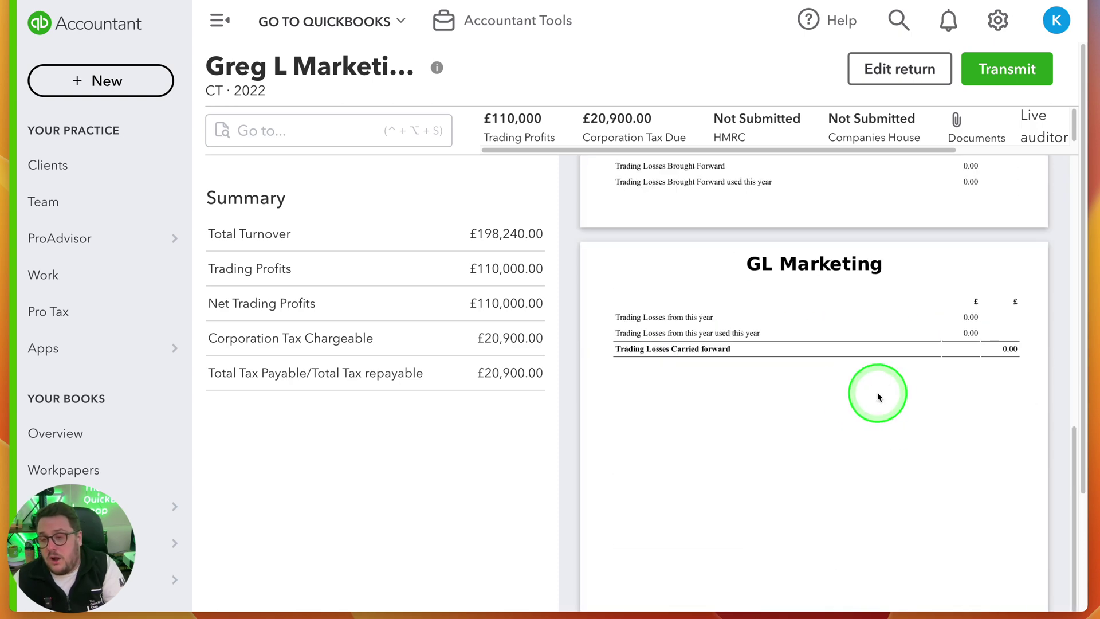
pyautogui.scroll(15, 960, 405)
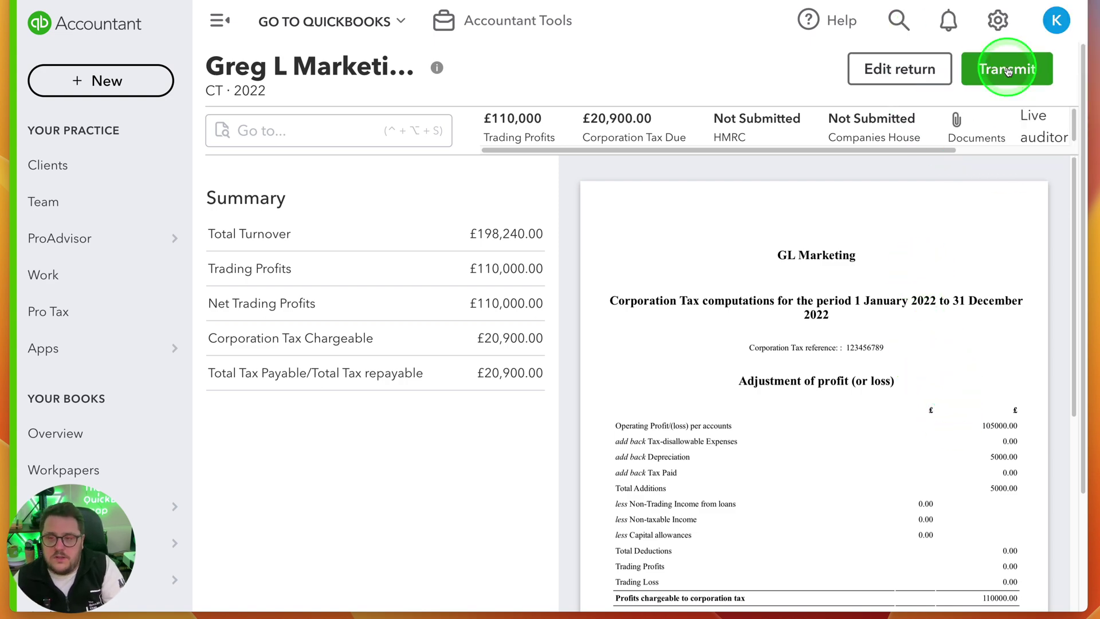
# Start transmitting to HMRC and enter the Government Gateway ID and password
pyautogui.click(1008, 70)
pyautogui.click(273, 316)
pyautogui.write('dasda')
pyautogui.click(240, 385)
pyautogui.write('dasada')
pyautogui.click(884, 451)
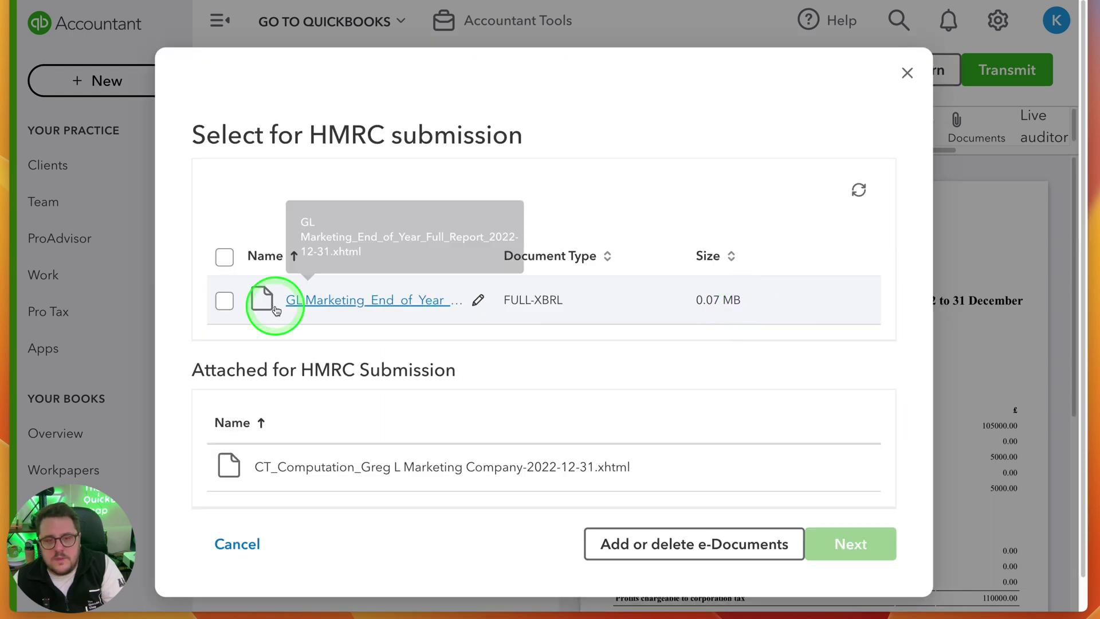
# Transmit the return to HMRC with the FULL-XBRL accounts file attached
pyautogui.click(226, 255)
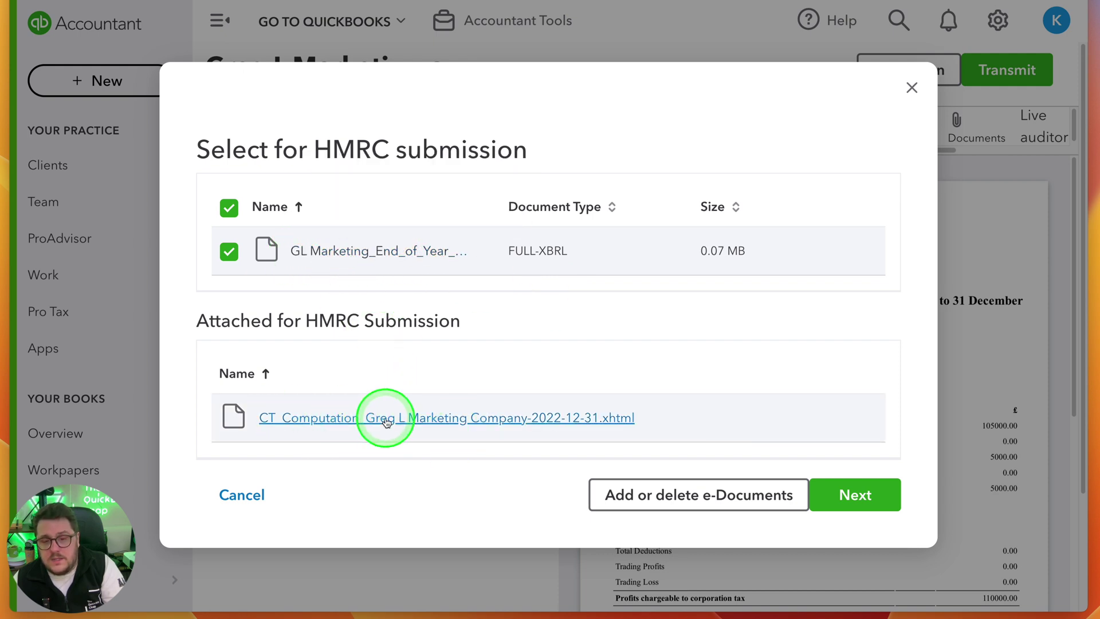
pyautogui.click(851, 496)
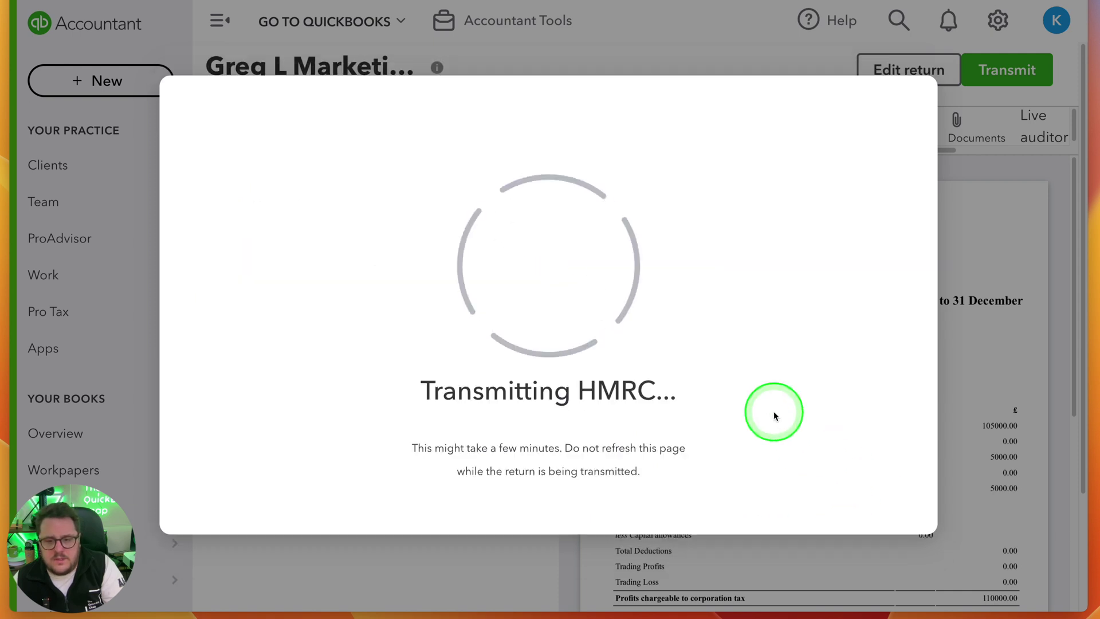
pyautogui.click(774, 416)
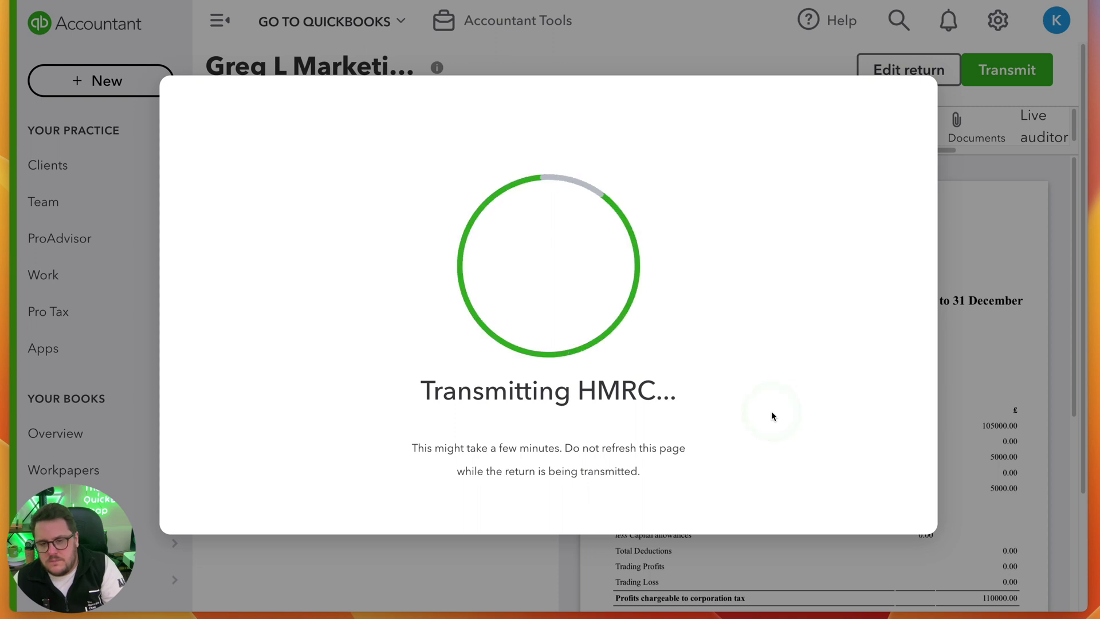
pyautogui.click(772, 416)
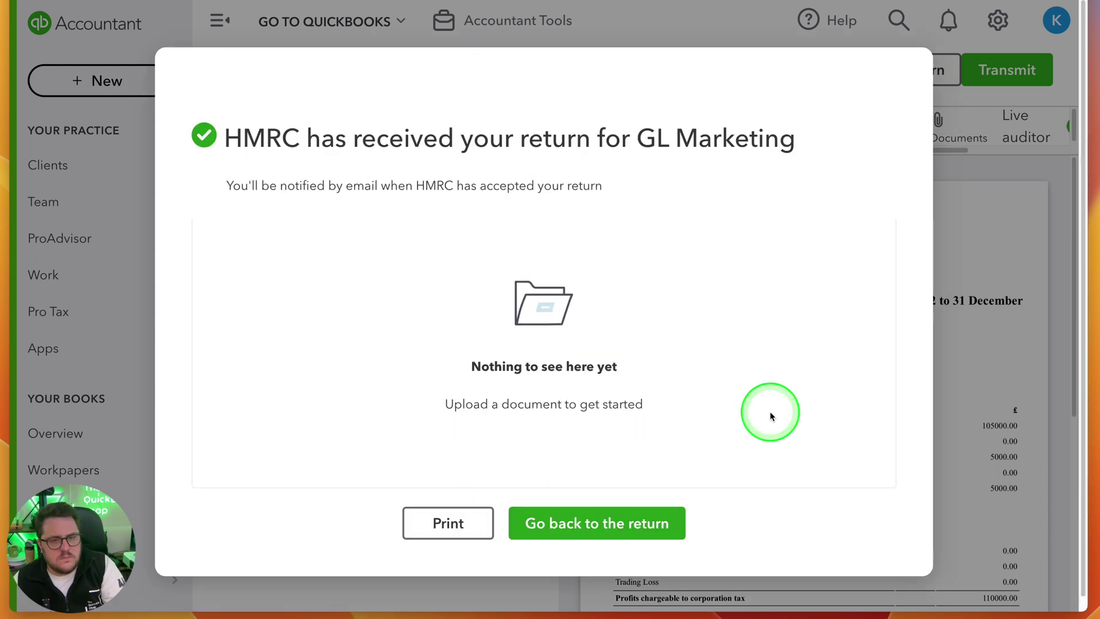
pyautogui.click(958, 125)
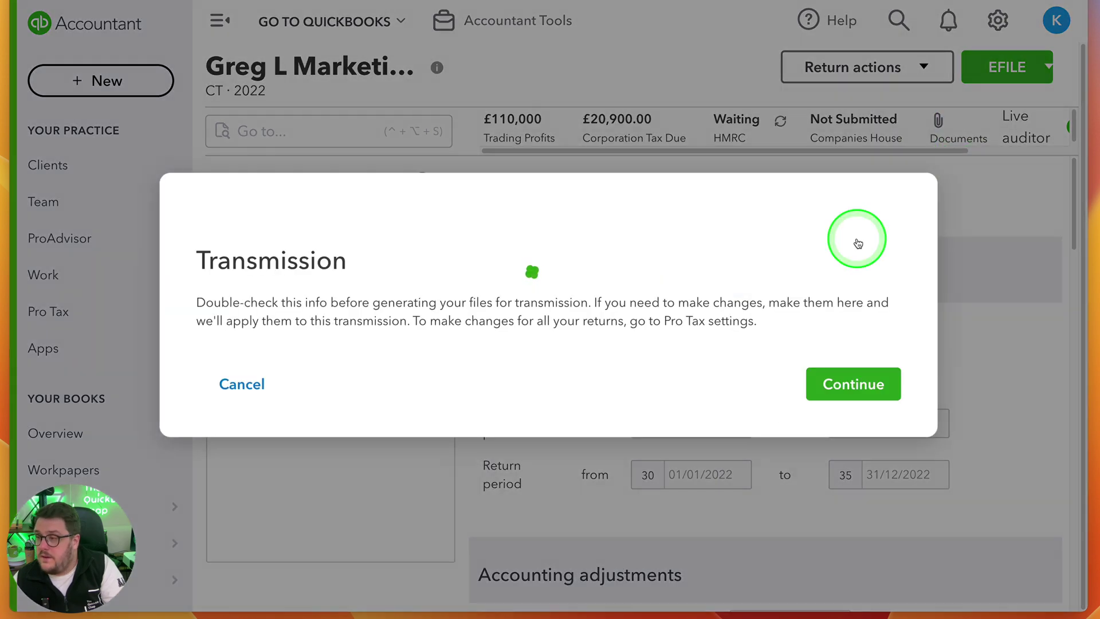
# Enter the Companies House filing credentials and password
pyautogui.click(290, 293)
pyautogui.write('adas')
pyautogui.click(222, 349)
pyautogui.write('dasd')
pyautogui.click(265, 424)
pyautogui.write('asddas')
pyautogui.click(841, 483)
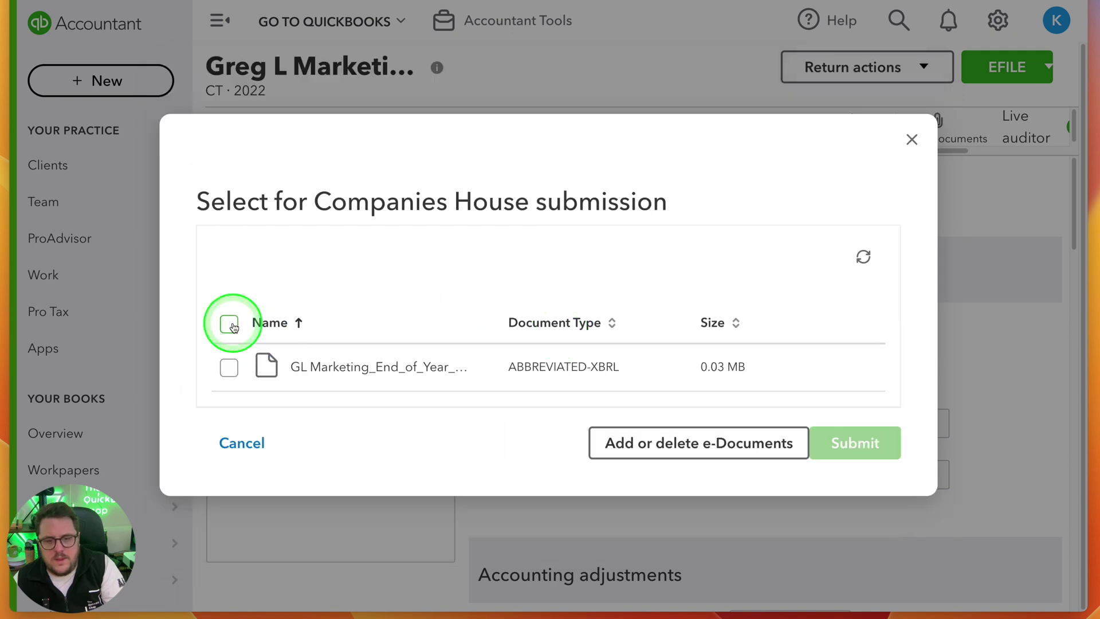
# Submit the ABBREVIATED-XBRL accounts file to Companies House and return to the return page
pyautogui.click(228, 322)
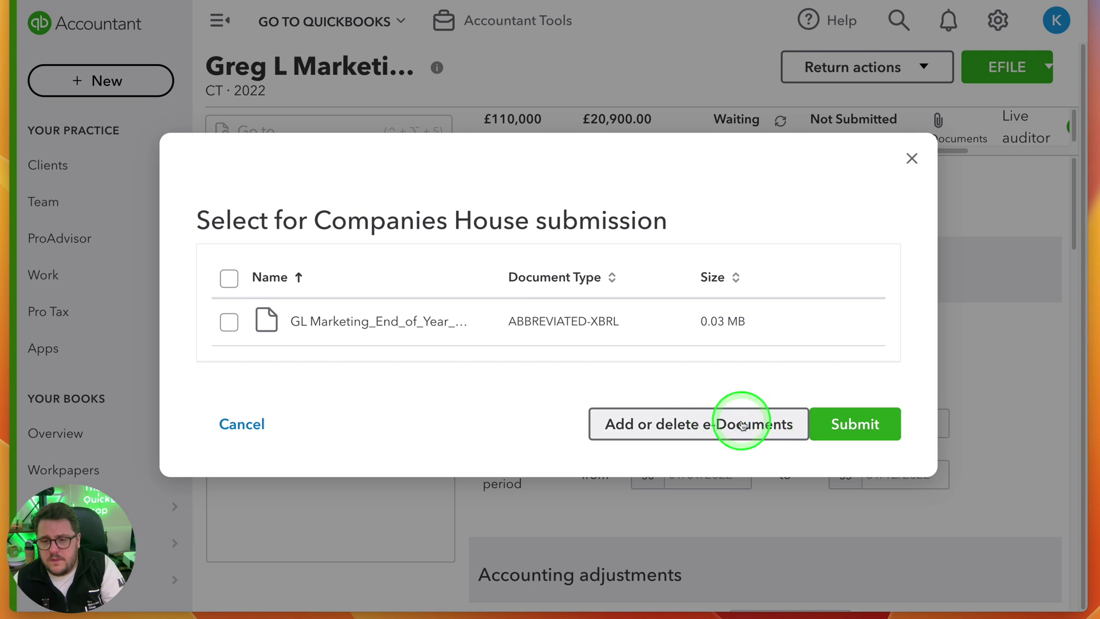
pyautogui.click(854, 424)
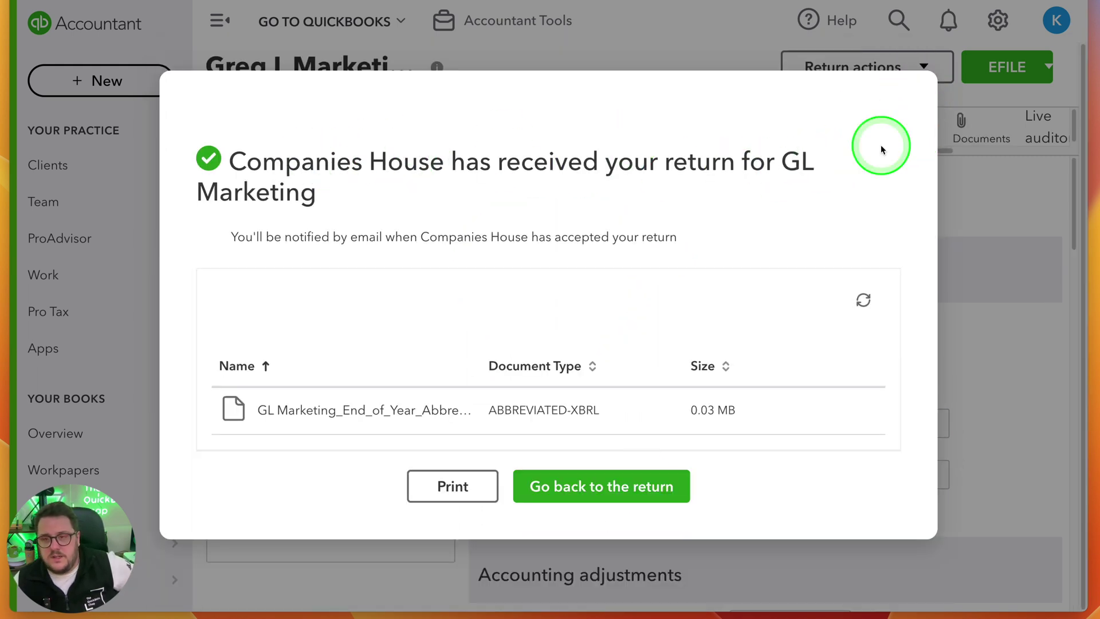
pyautogui.click(559, 486)
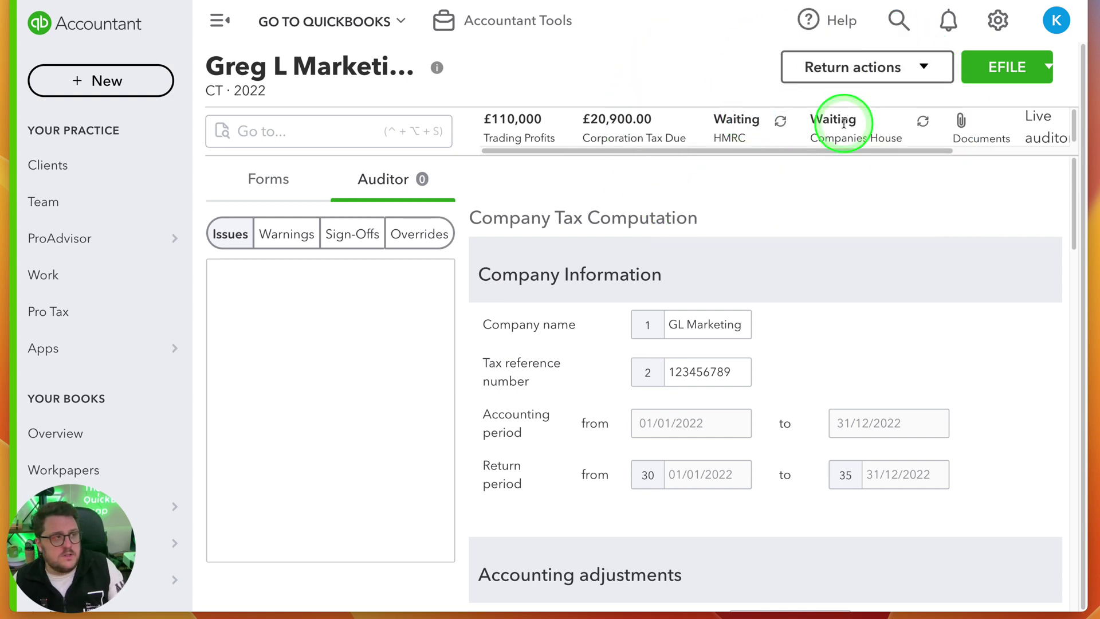
# Refresh the filing statuses, check the HMRC rejection, and filter Corporation Tax returns to Rejected
pyautogui.click(929, 125)
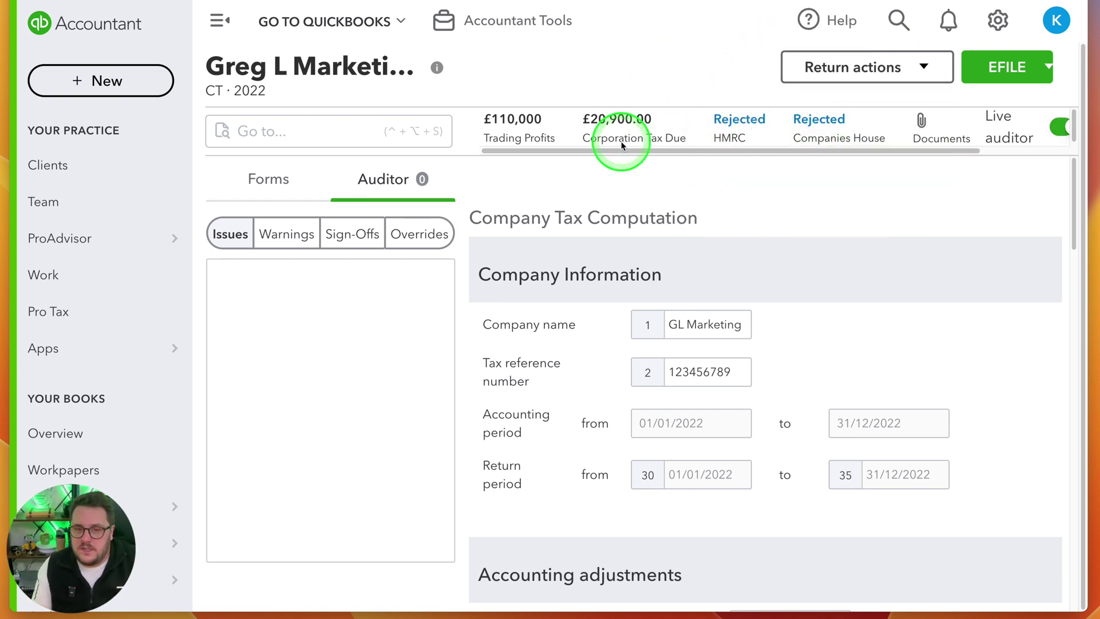
pyautogui.click(738, 119)
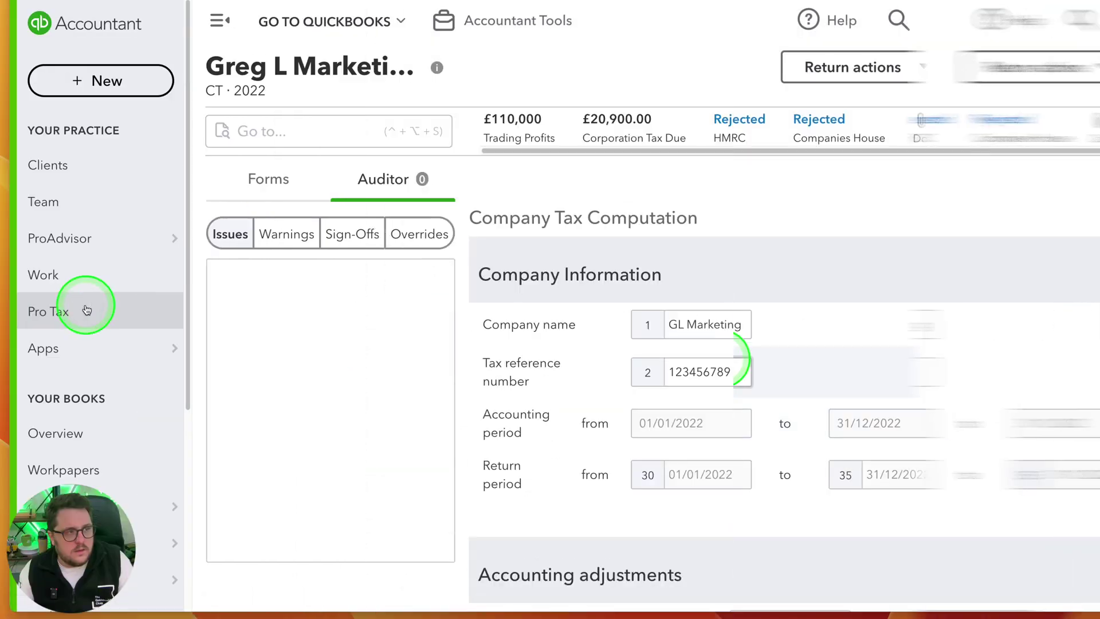
pyautogui.click(89, 310)
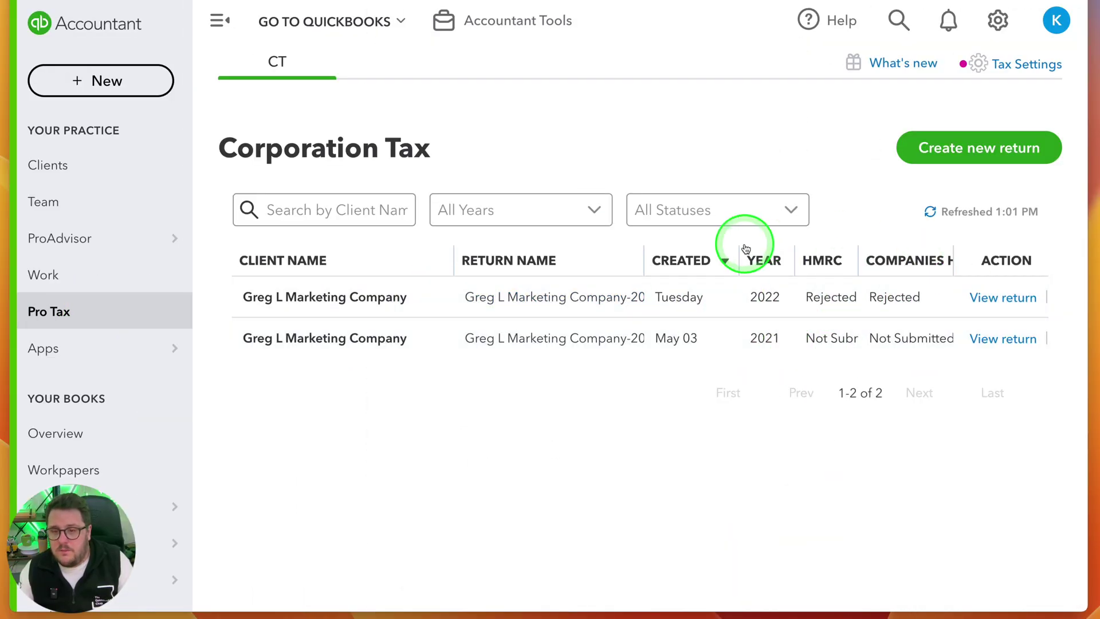
pyautogui.click(721, 218)
pyautogui.click(696, 305)
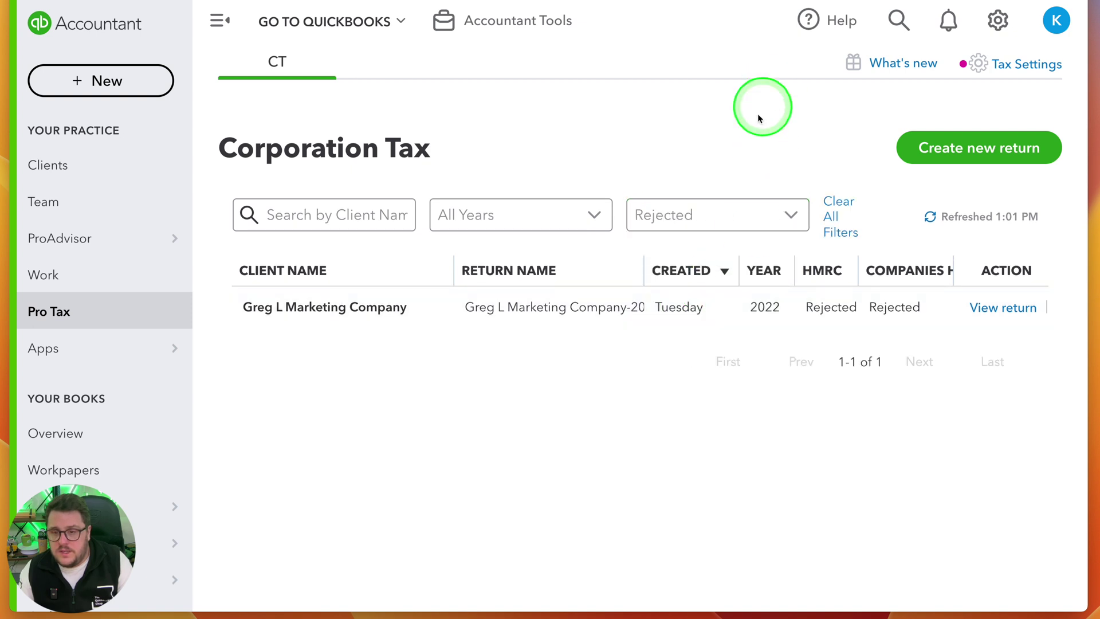